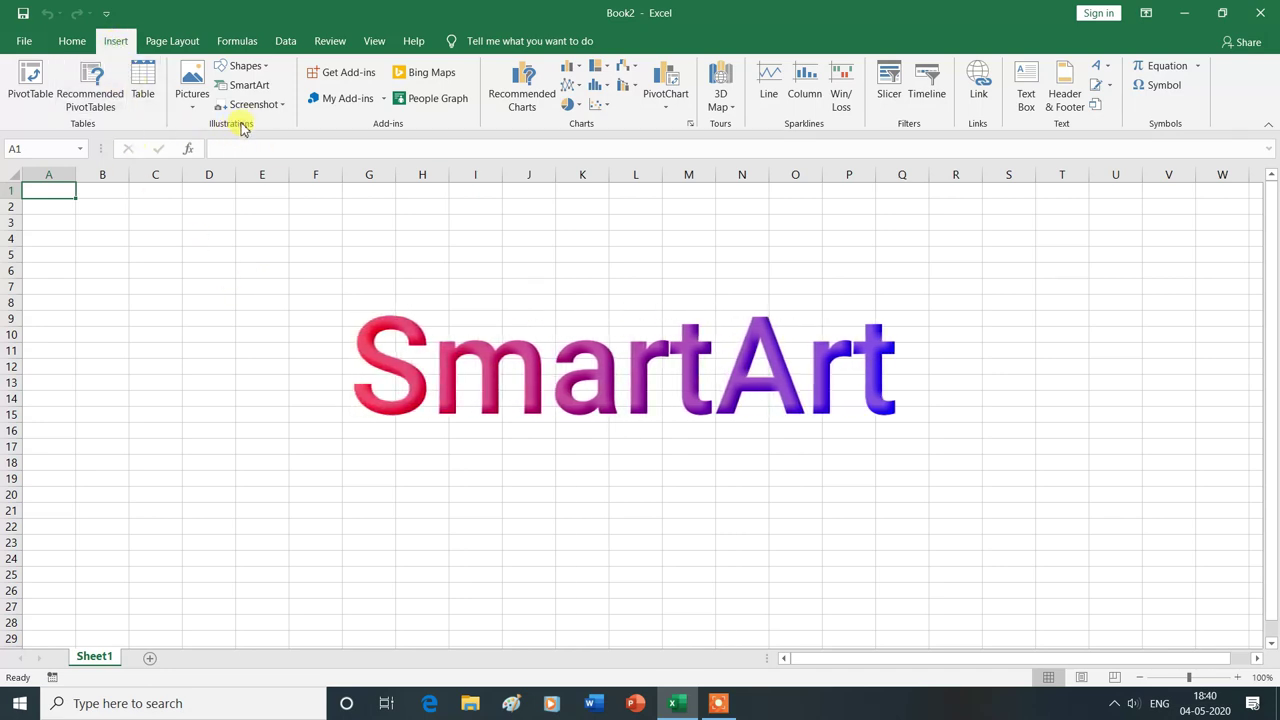
Step: Open the Choose a SmartArt Graphic dialog from the Insert tab and show the Process layouts
{"action": "left_click", "coordinate": [251, 86]}
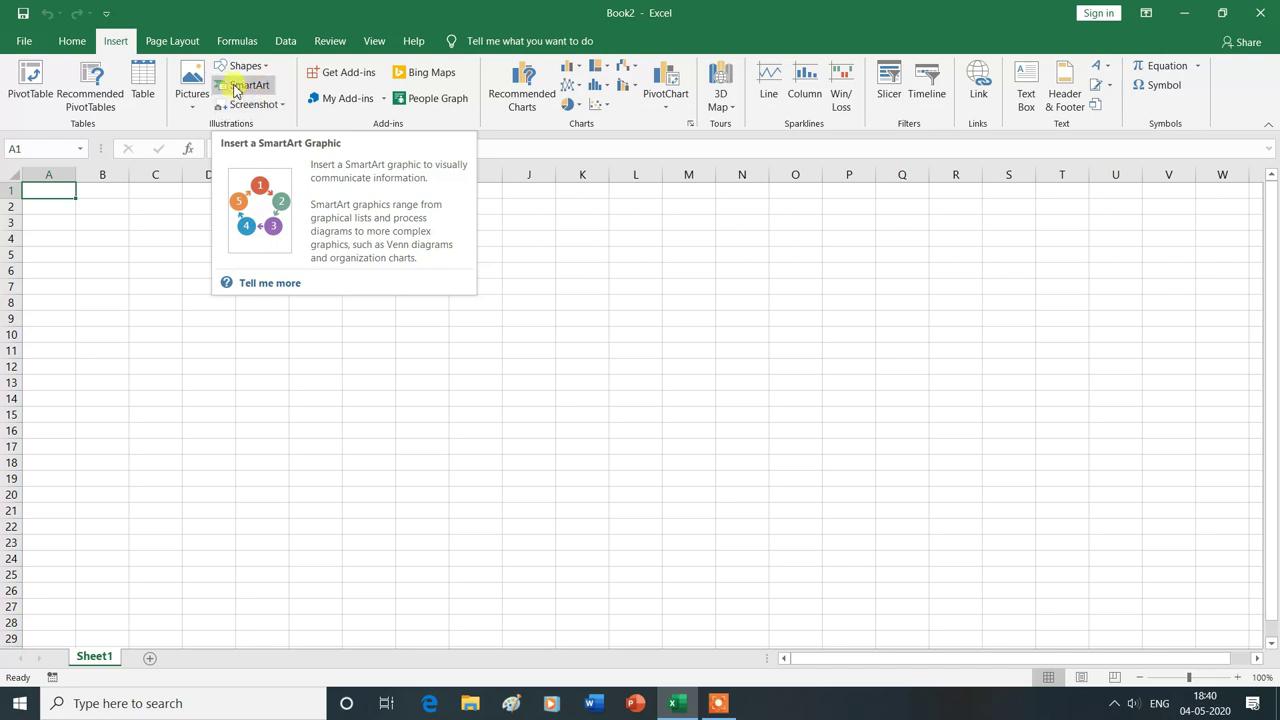
{"action": "left_click", "coordinate": [250, 88]}
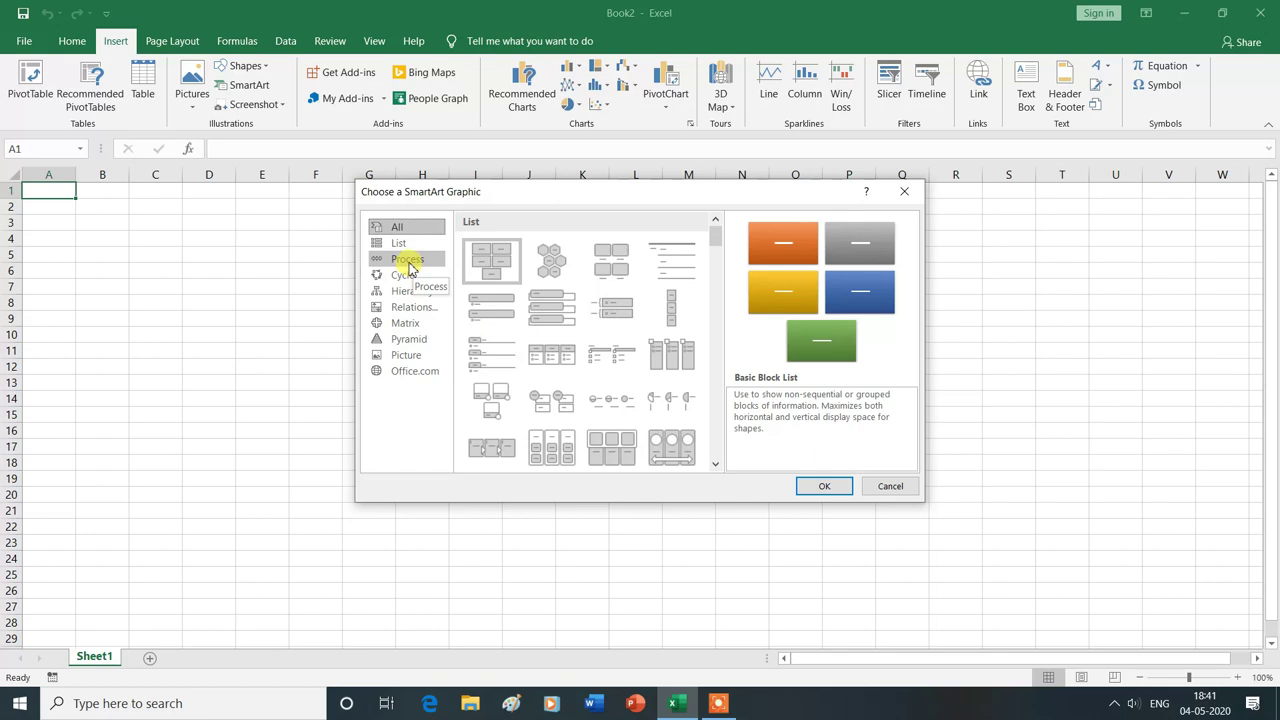
{"action": "left_click", "coordinate": [409, 264]}
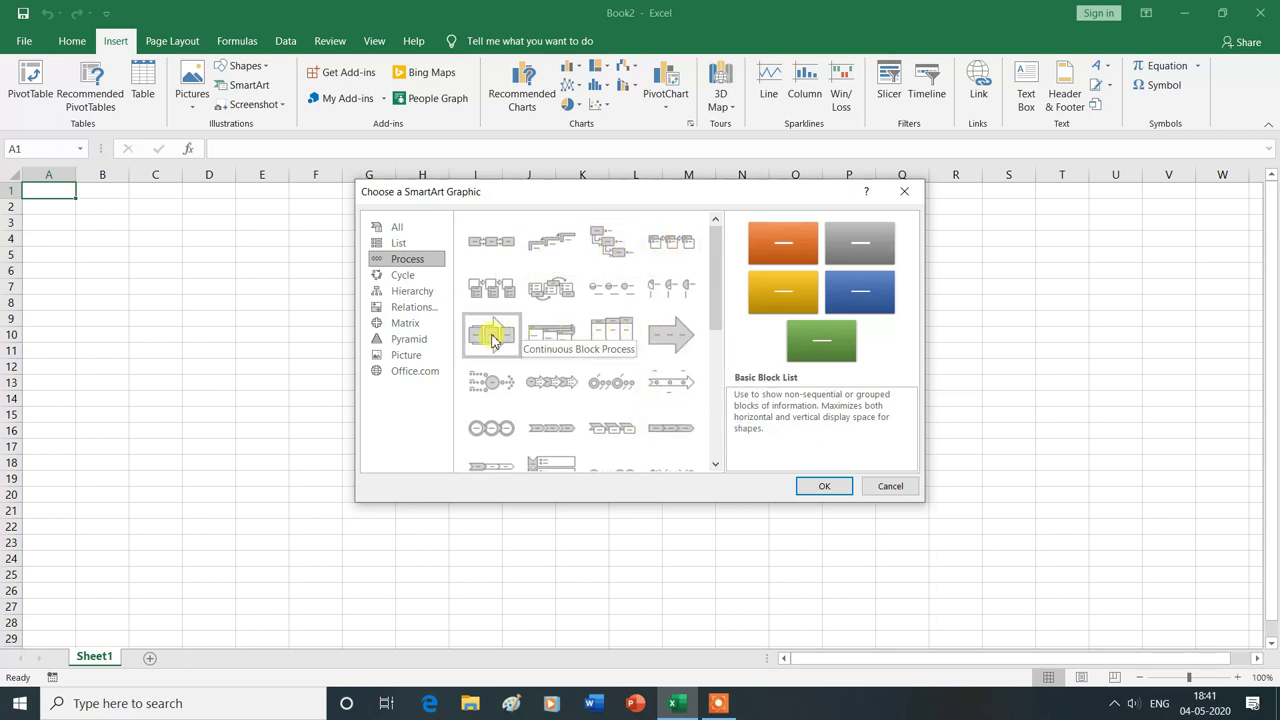
Step: Insert the Continuous Block Process layout onto Sheet1
{"action": "left_click", "coordinate": [493, 340]}
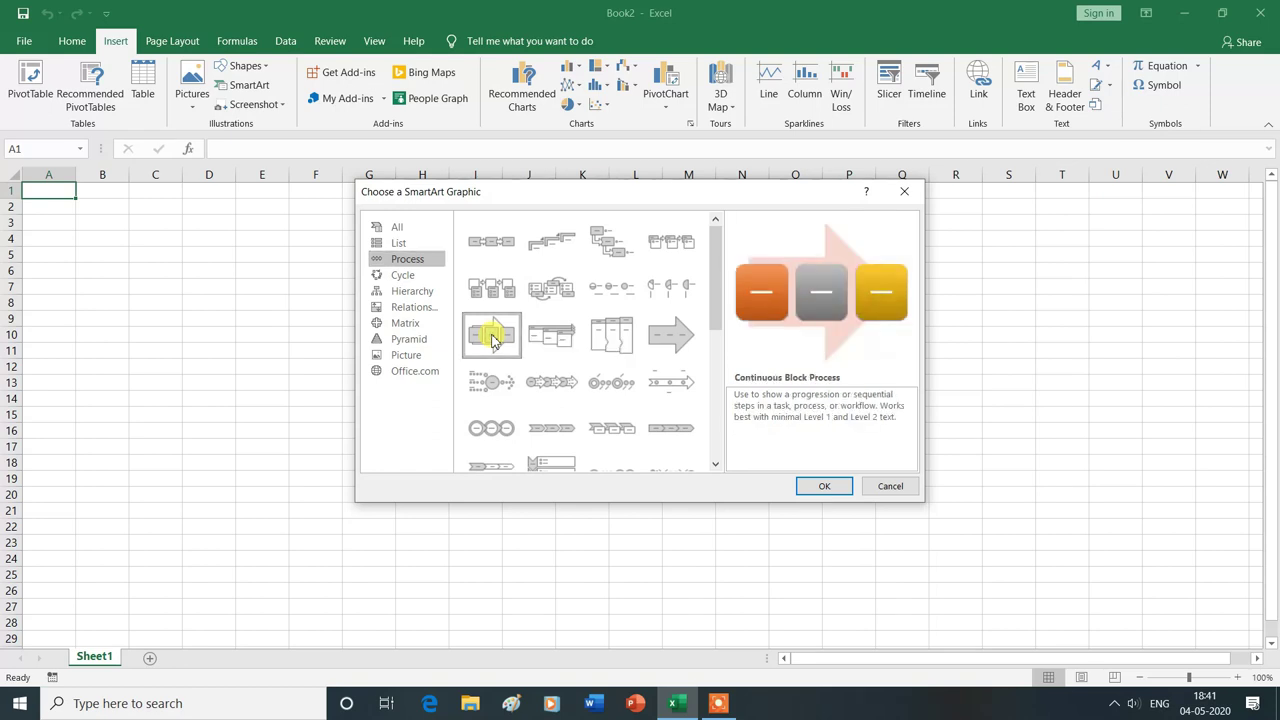
{"action": "left_click", "coordinate": [824, 488]}
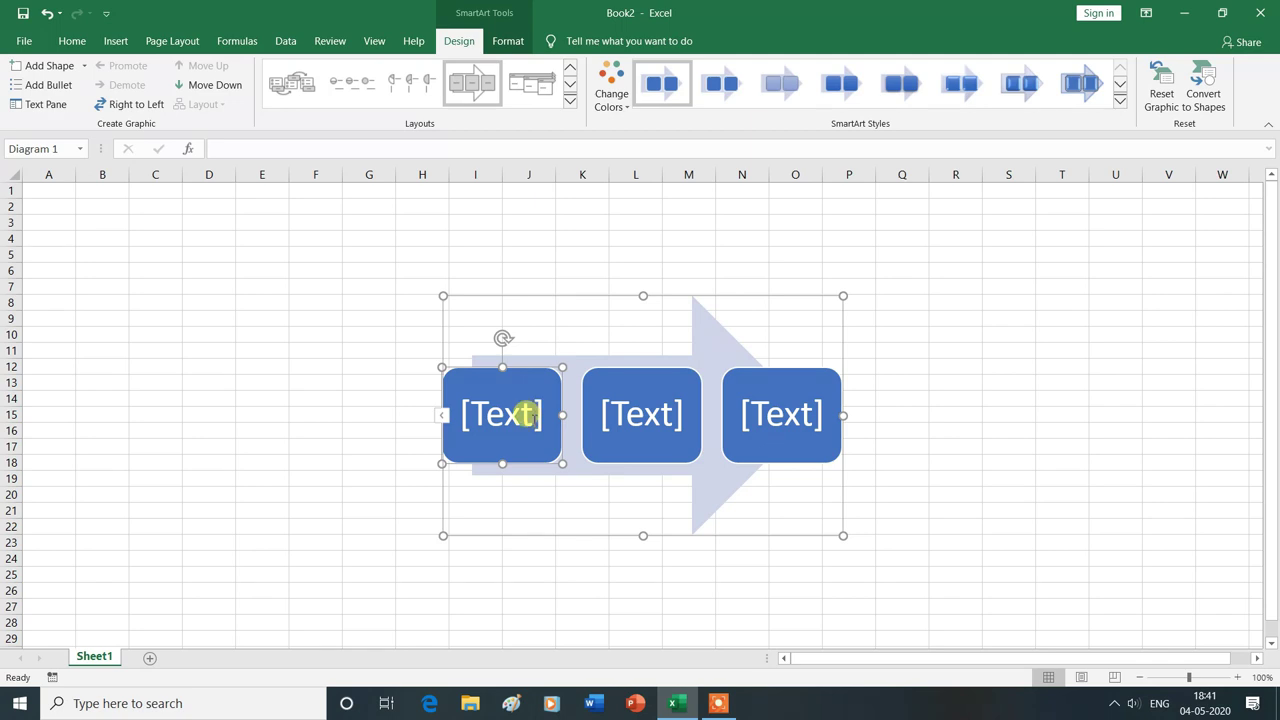
Step: Show the SmartArt text pane listing the diagram's three bullet entries
{"action": "left_click", "coordinate": [46, 106]}
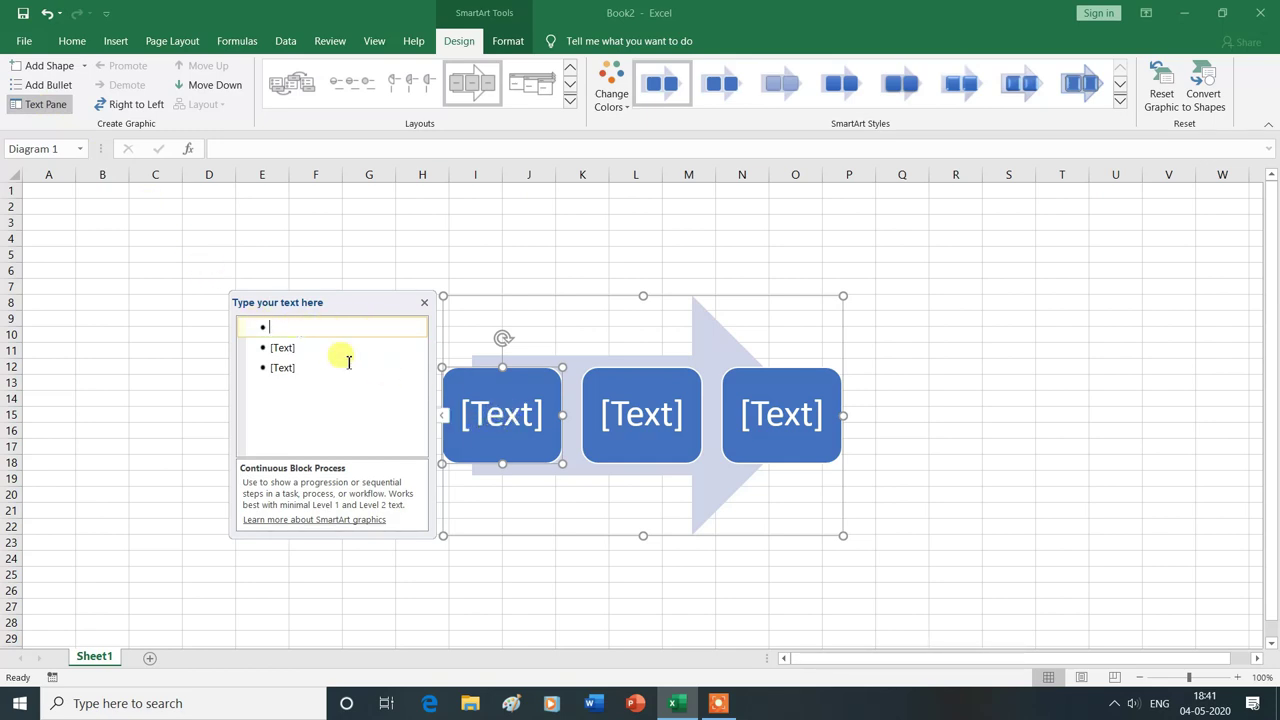
Step: Enter INPUT in the text pane's top bullet so the first block reads INPUT
{"action": "type", "text": "INPUT"}
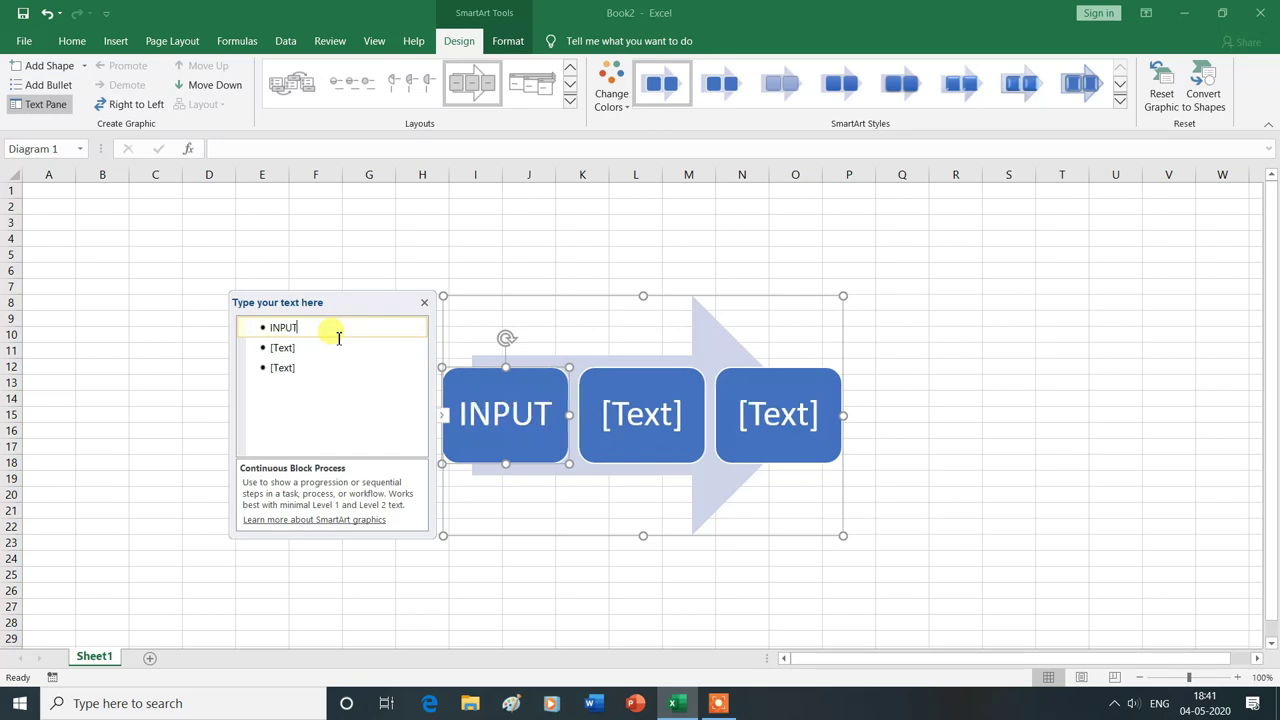
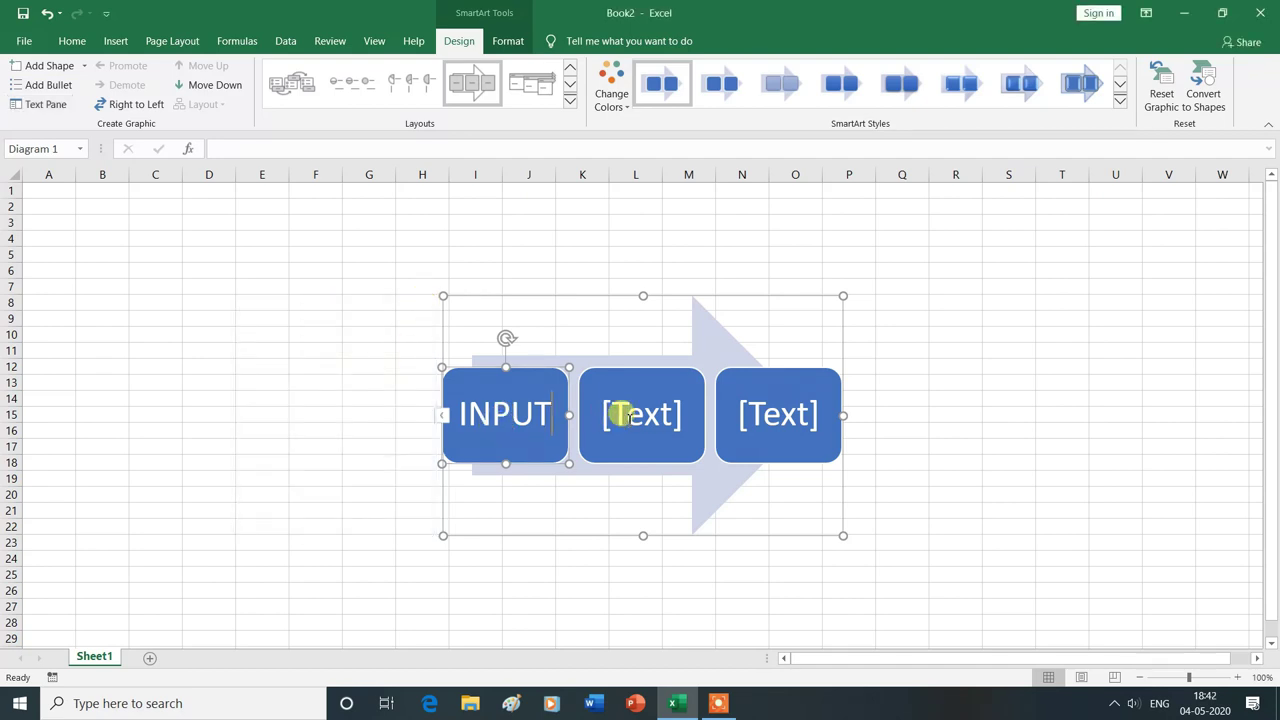
Step: Label the middle process-arrow box CPU and the third box OUTPUT
{"action": "left_click", "coordinate": [672, 413]}
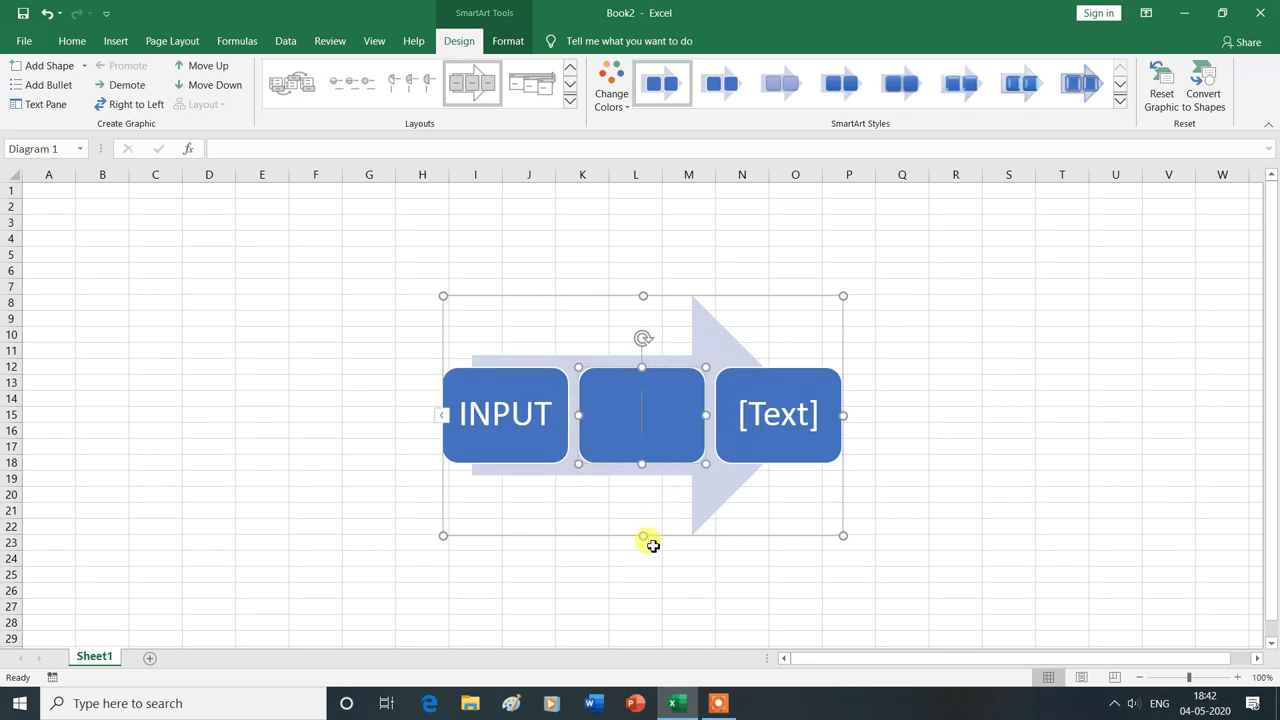
{"action": "type", "text": "CPU"}
{"action": "left_click", "coordinate": [800, 415]}
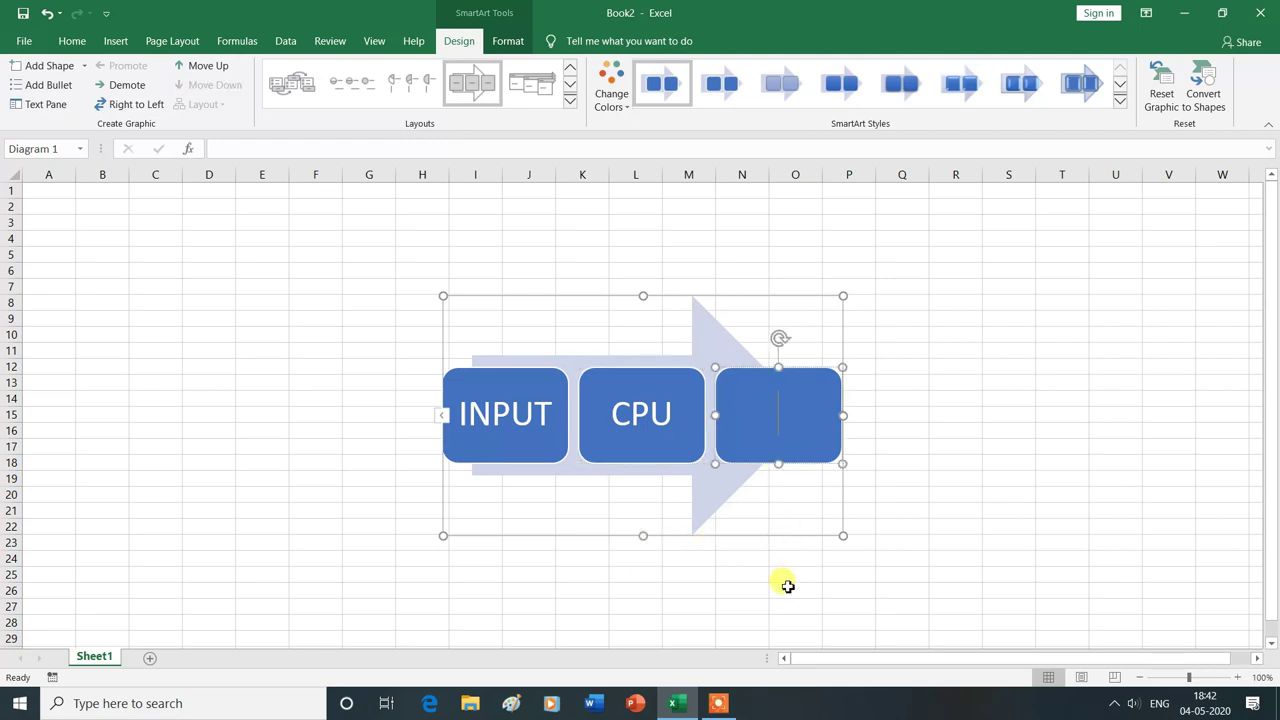
{"action": "type", "text": "OUTPUT"}
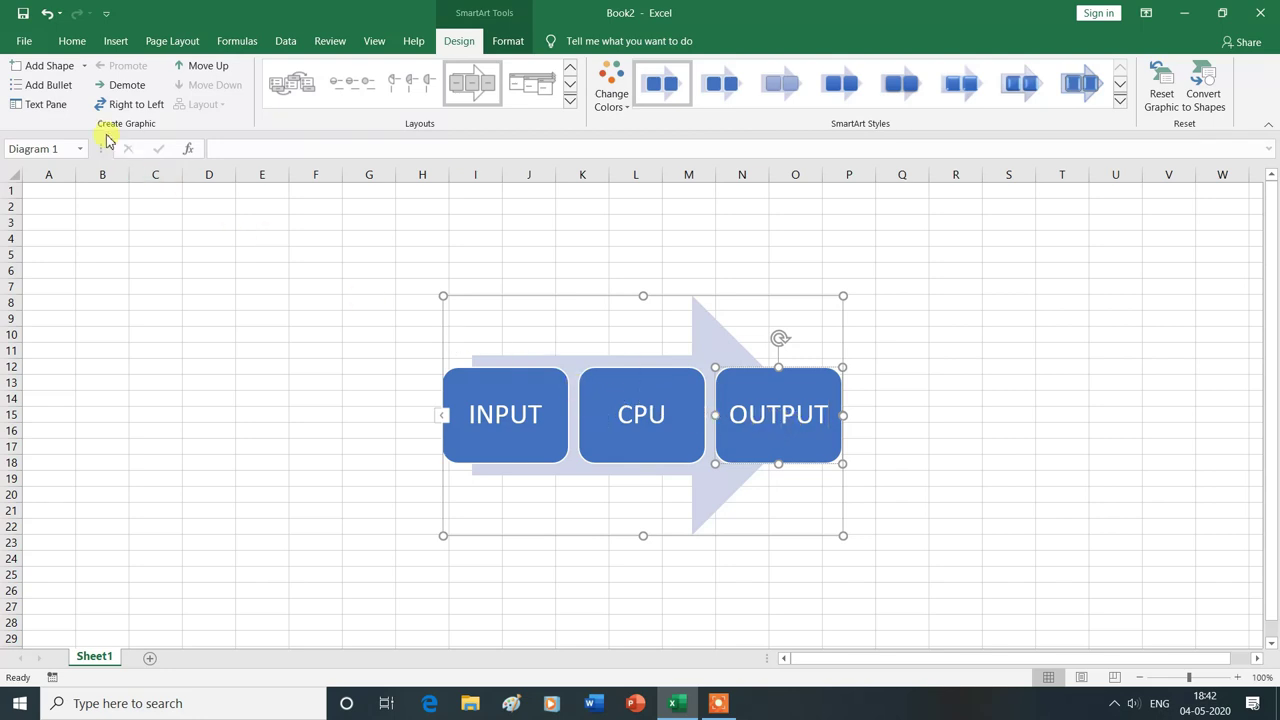
{"action": "left_click", "coordinate": [85, 67]}
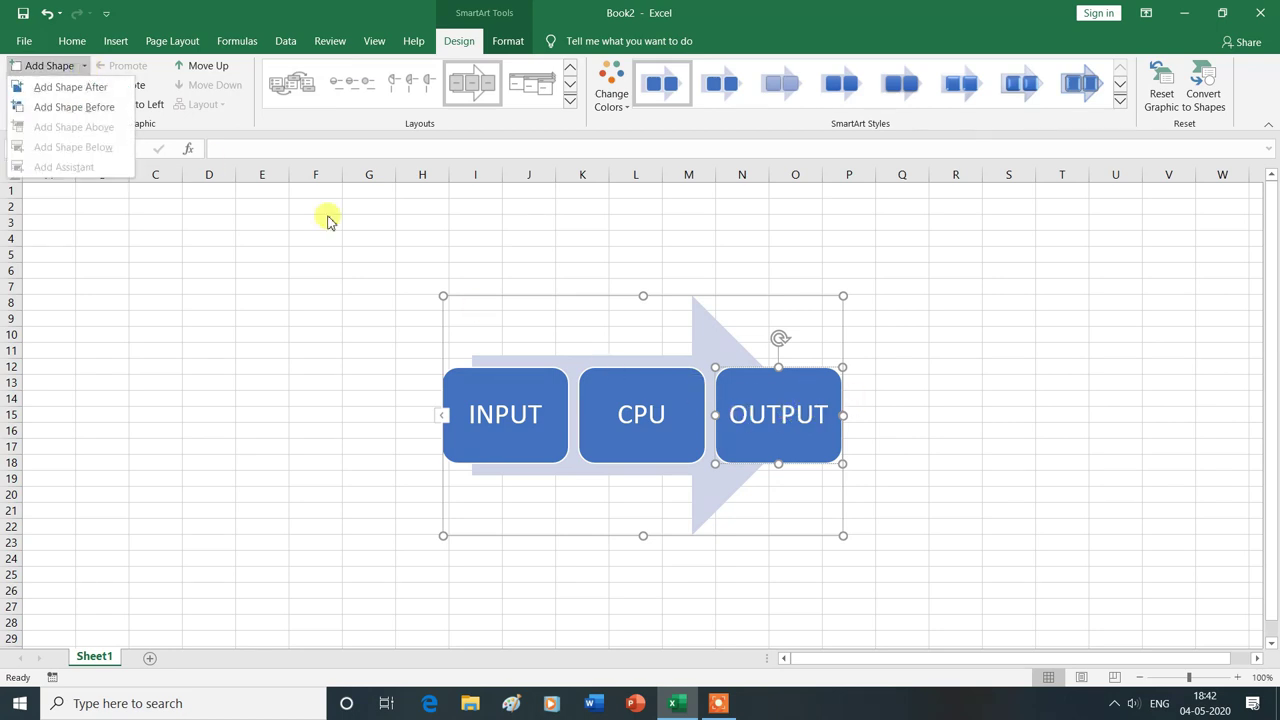
{"action": "left_click", "coordinate": [73, 92]}
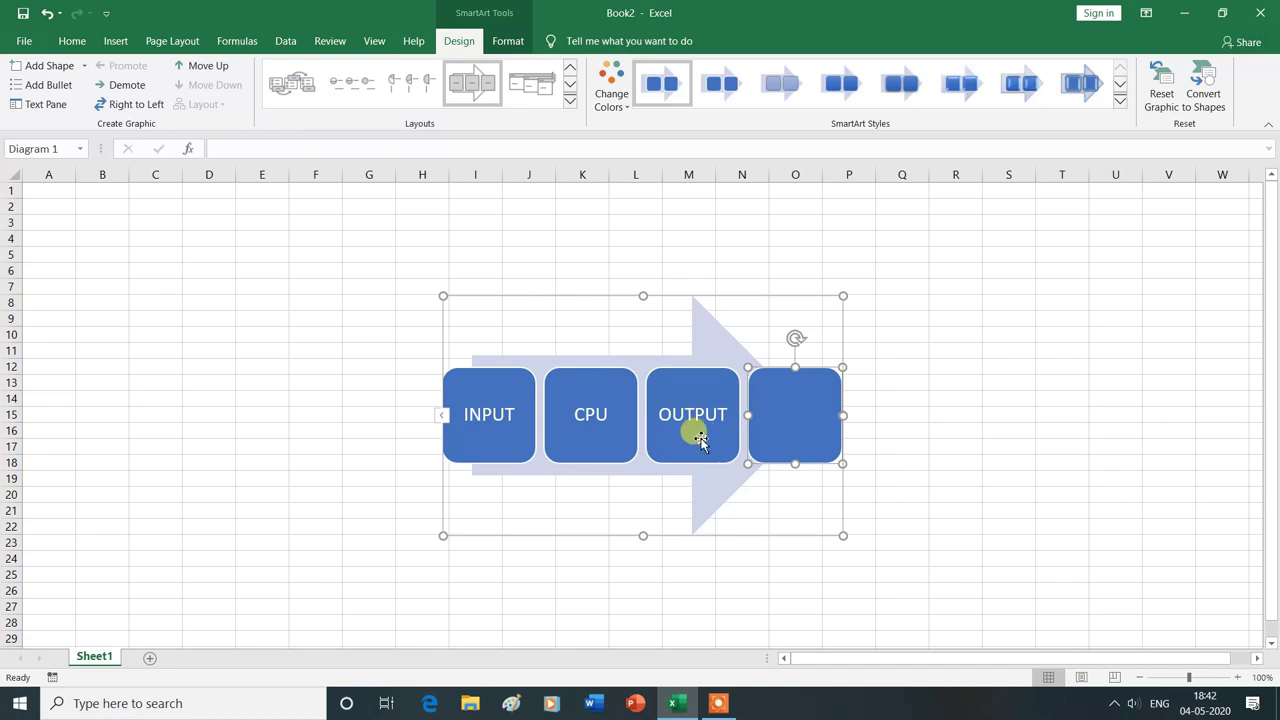
{"action": "key", "text": "Delete"}
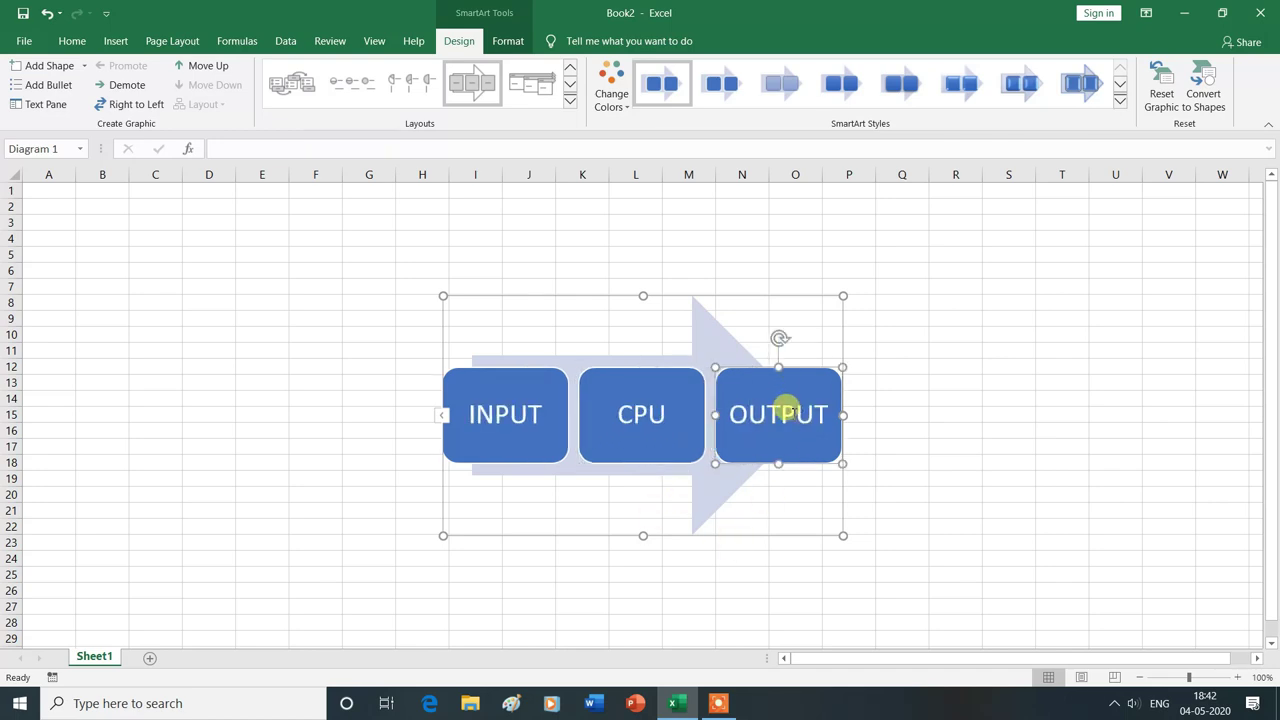
{"action": "left_click", "coordinate": [86, 66]}
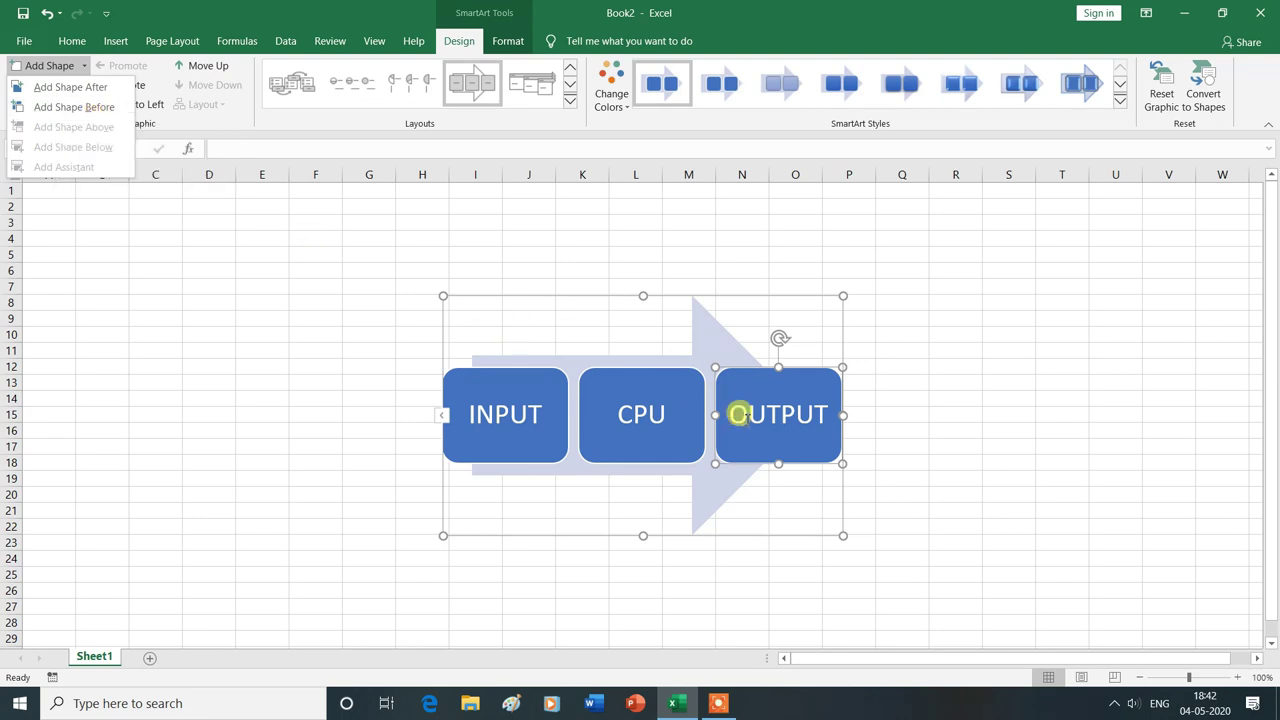
{"action": "left_click", "coordinate": [100, 107]}
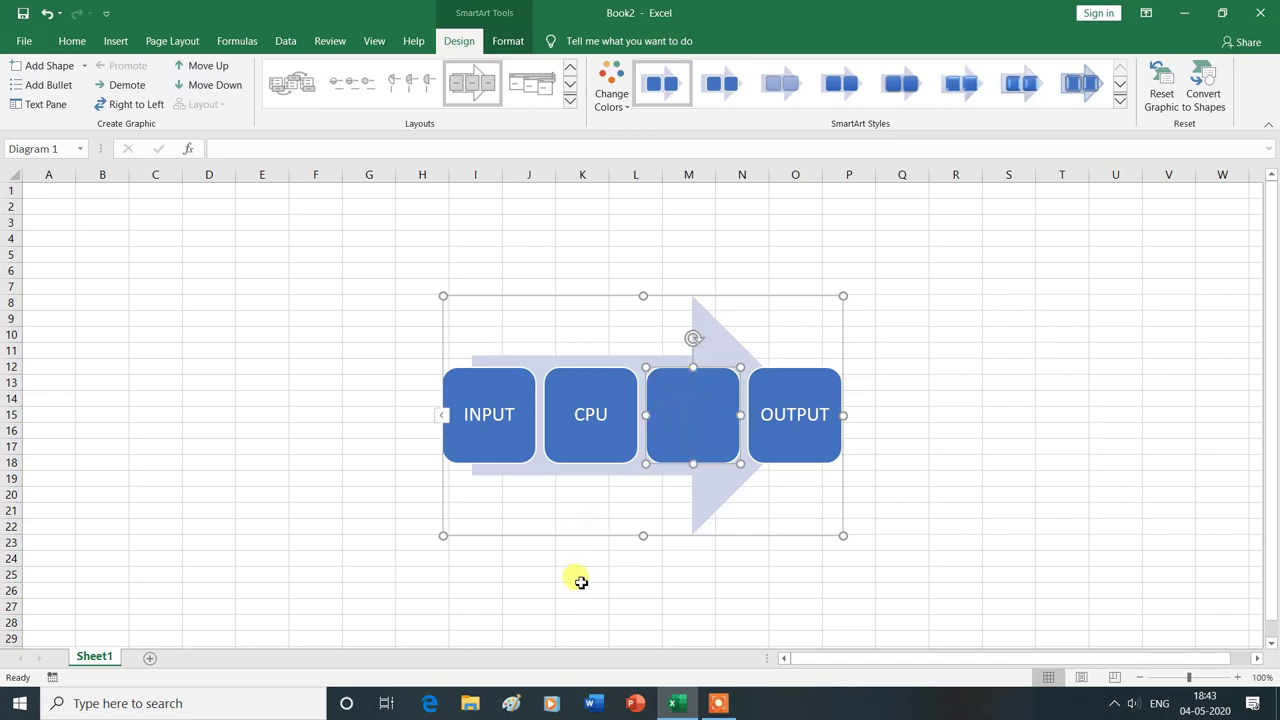
{"action": "key", "text": "Delete"}
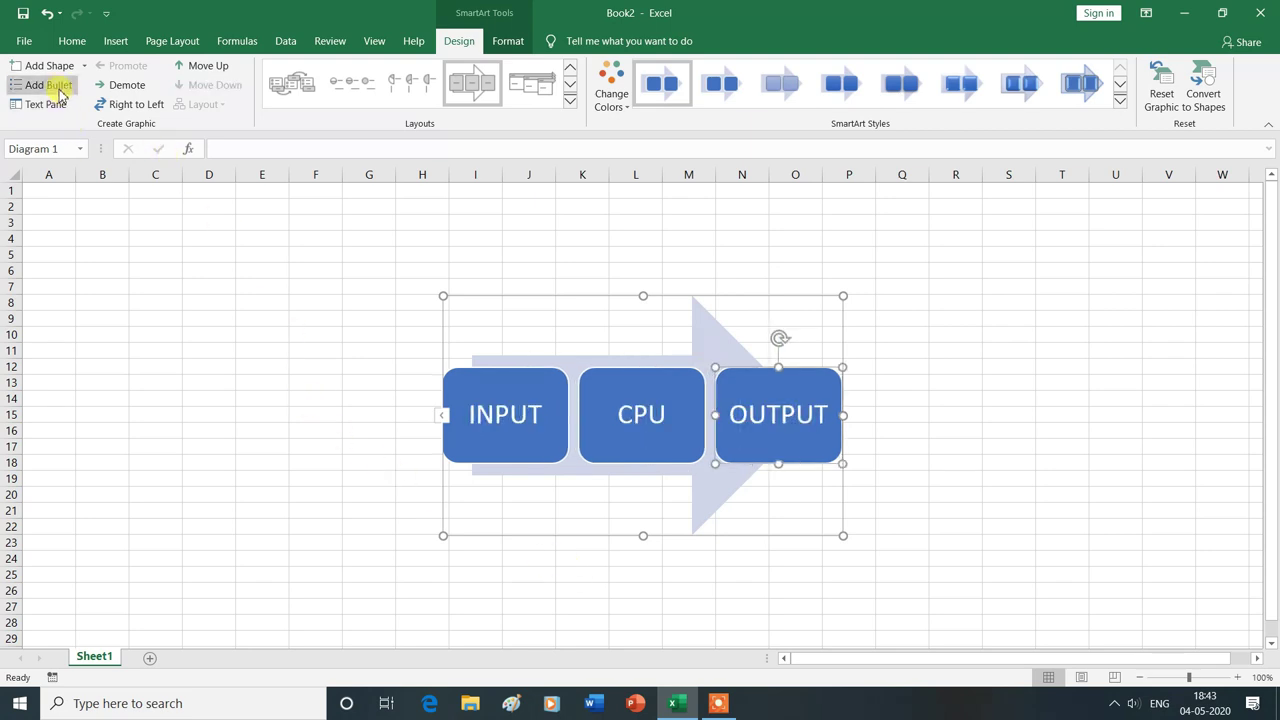
{"action": "left_click", "coordinate": [640, 404]}
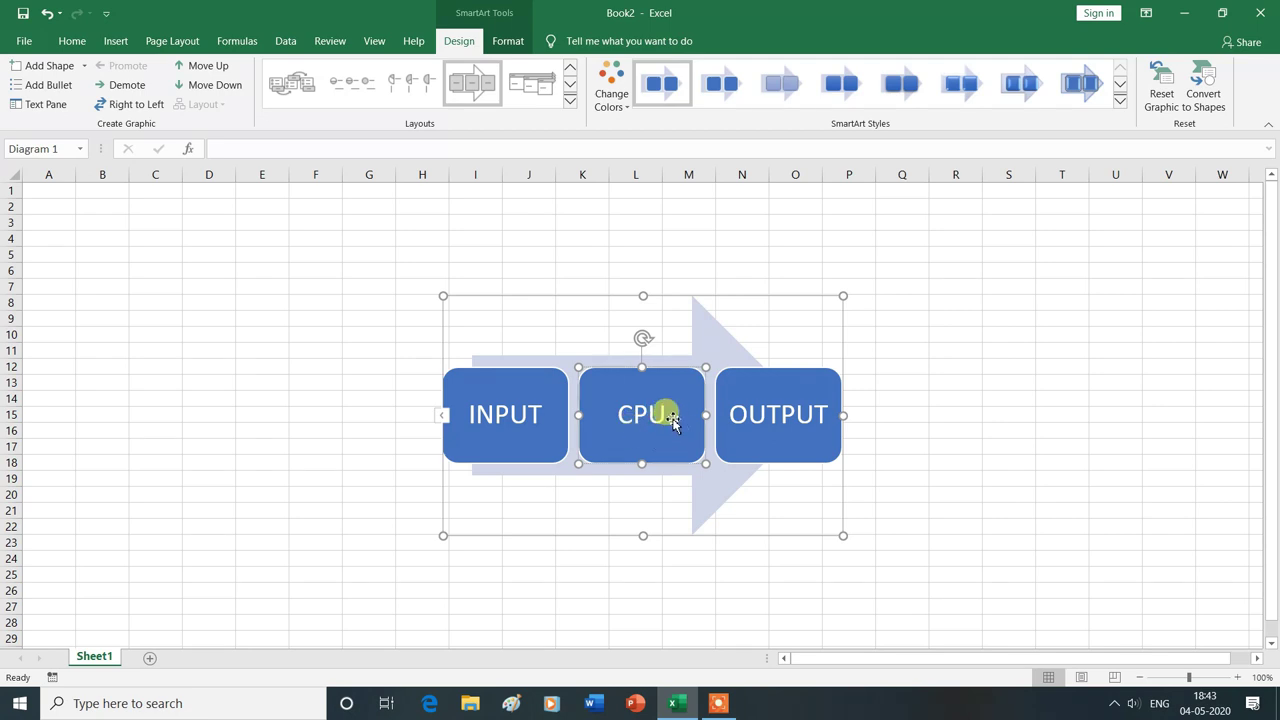
{"action": "left_click", "coordinate": [55, 88]}
{"action": "type", "text": "MU"}
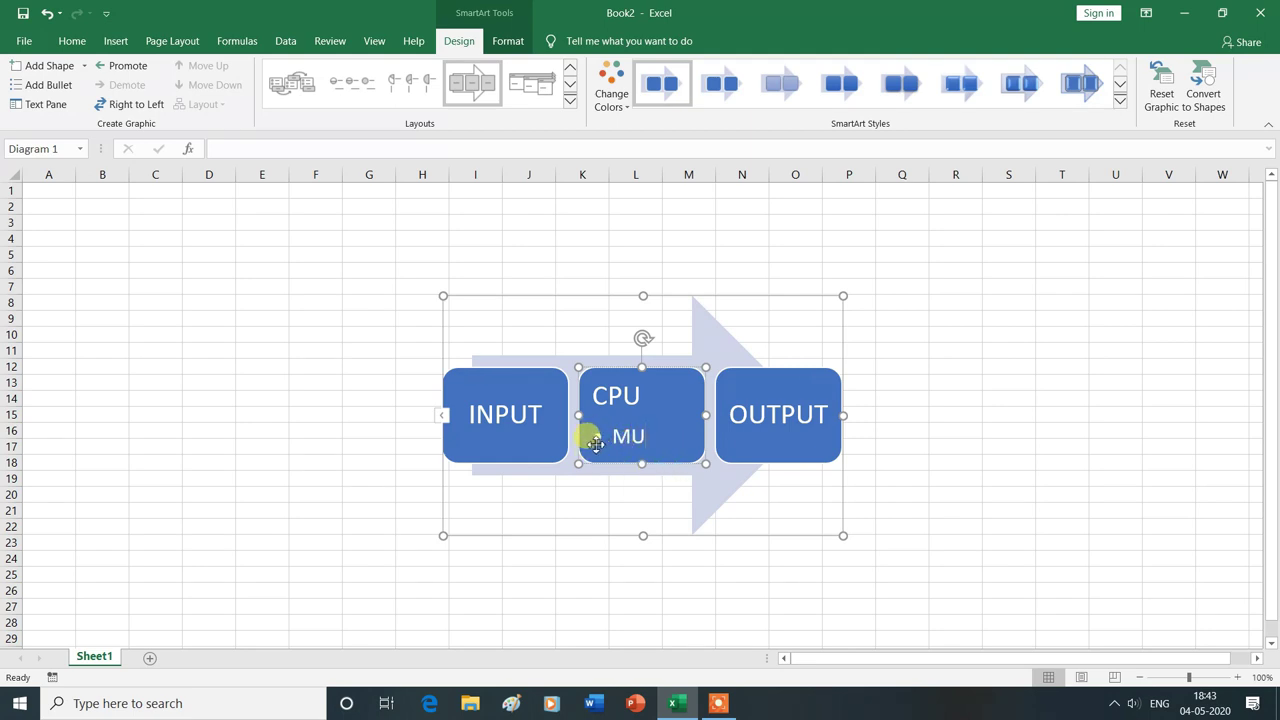
{"action": "key", "text": "Return"}
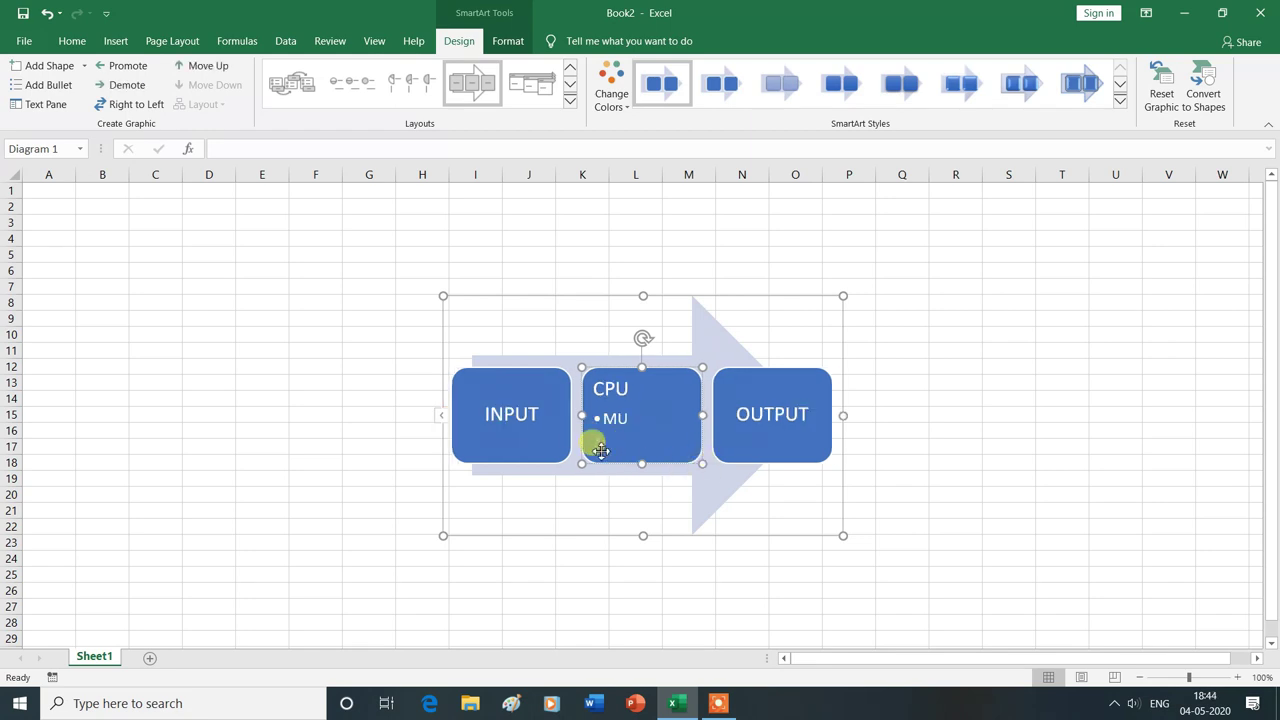
{"action": "type", "text": "CU"}
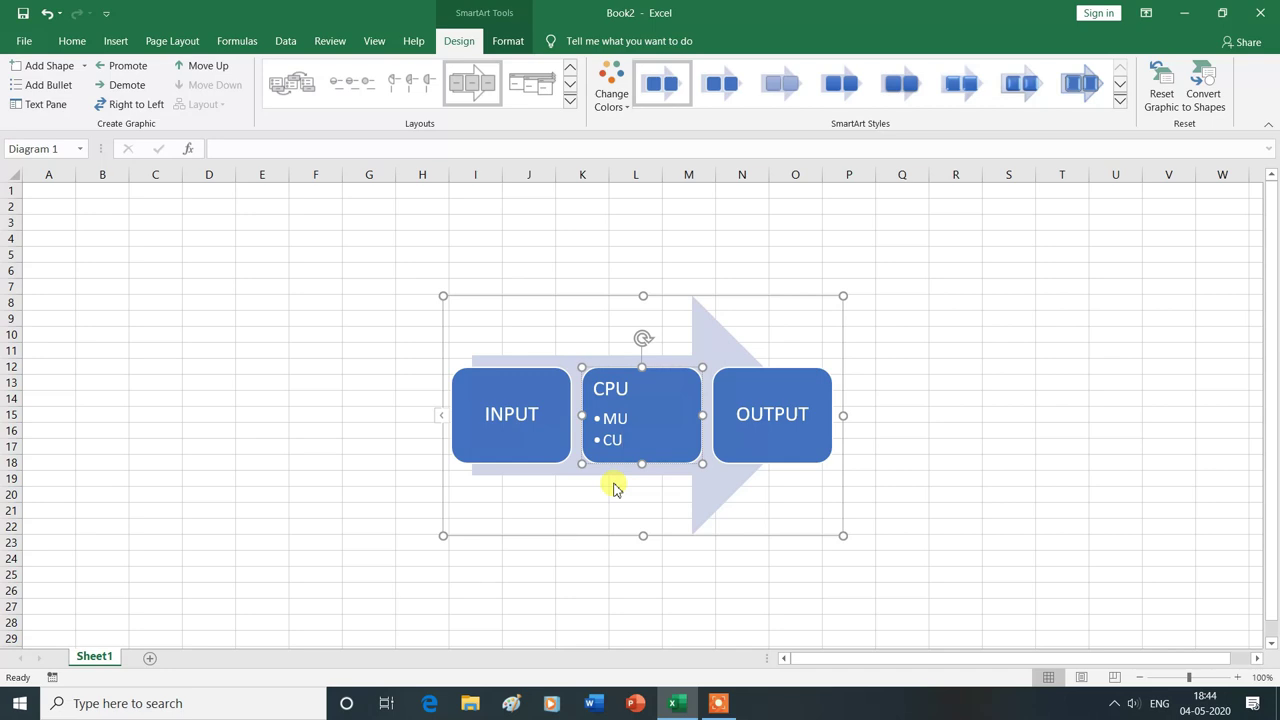
{"action": "key", "text": "ctrl+z"}
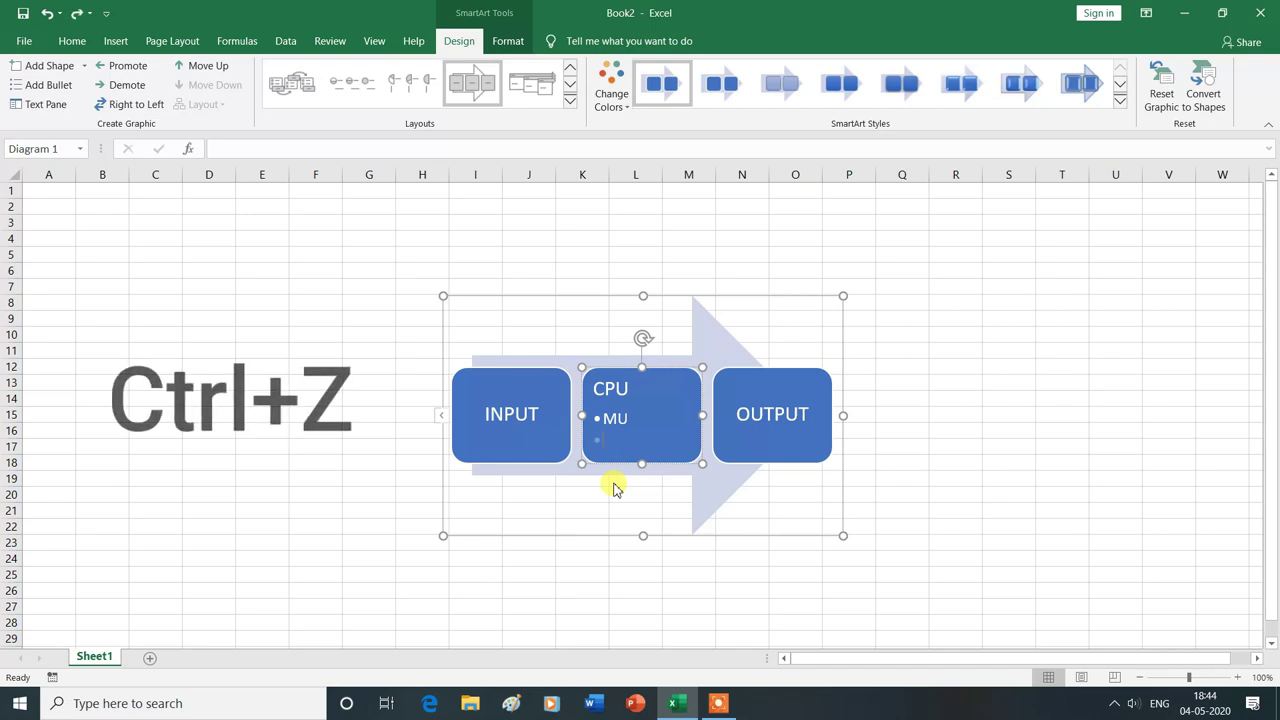
{"action": "key", "text": "ctrl+z"}
{"action": "key", "text": "ctrl+z"}
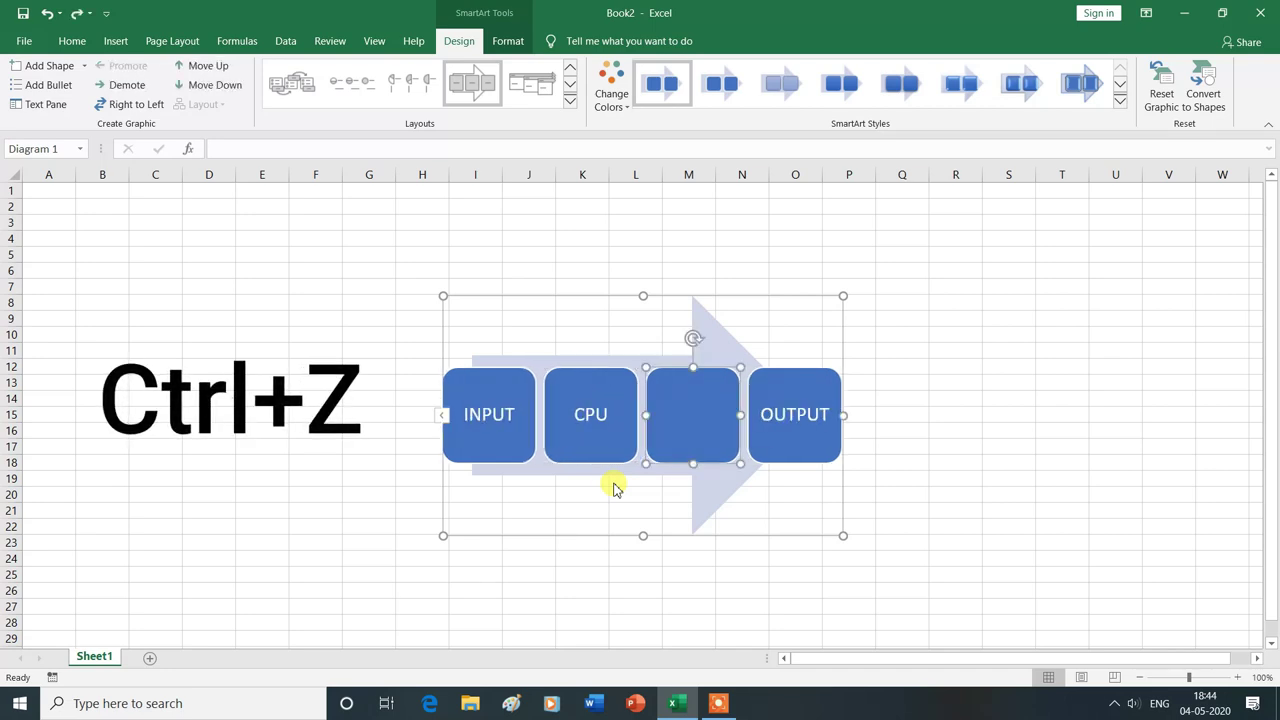
{"action": "left_click", "coordinate": [690, 416]}
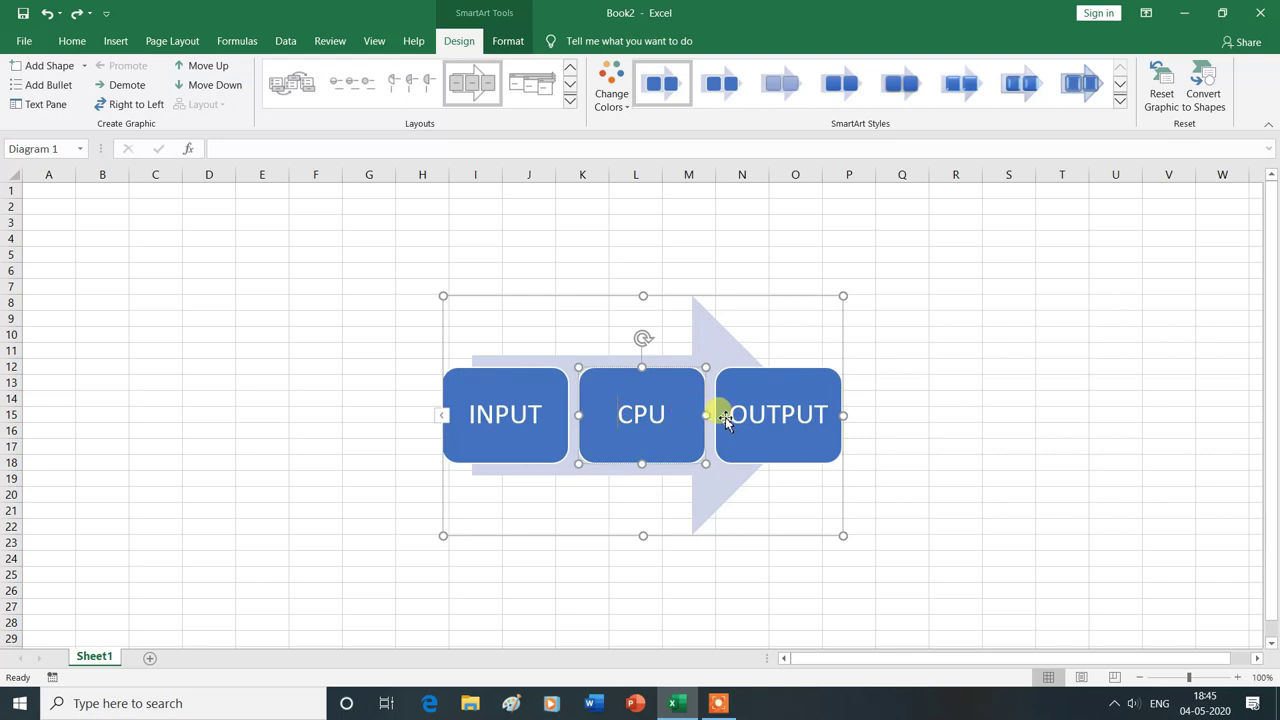
{"action": "left_click", "coordinate": [790, 416]}
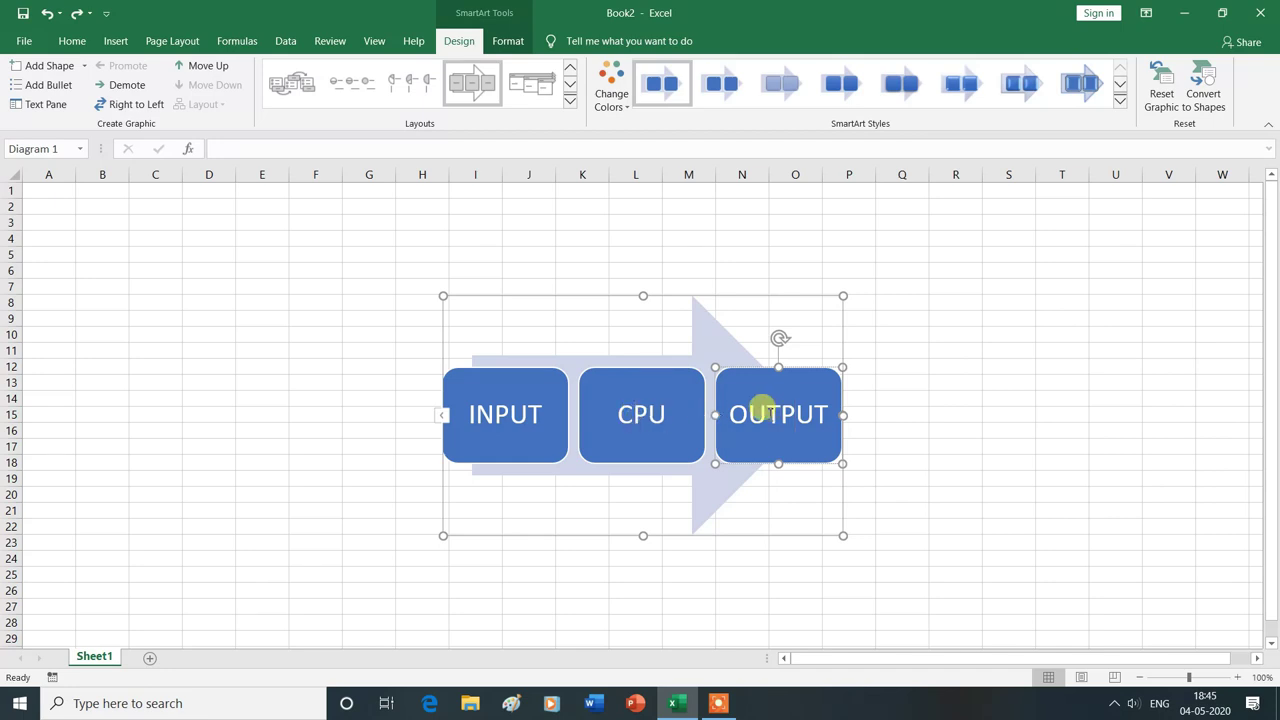
{"action": "left_click", "coordinate": [125, 86]}
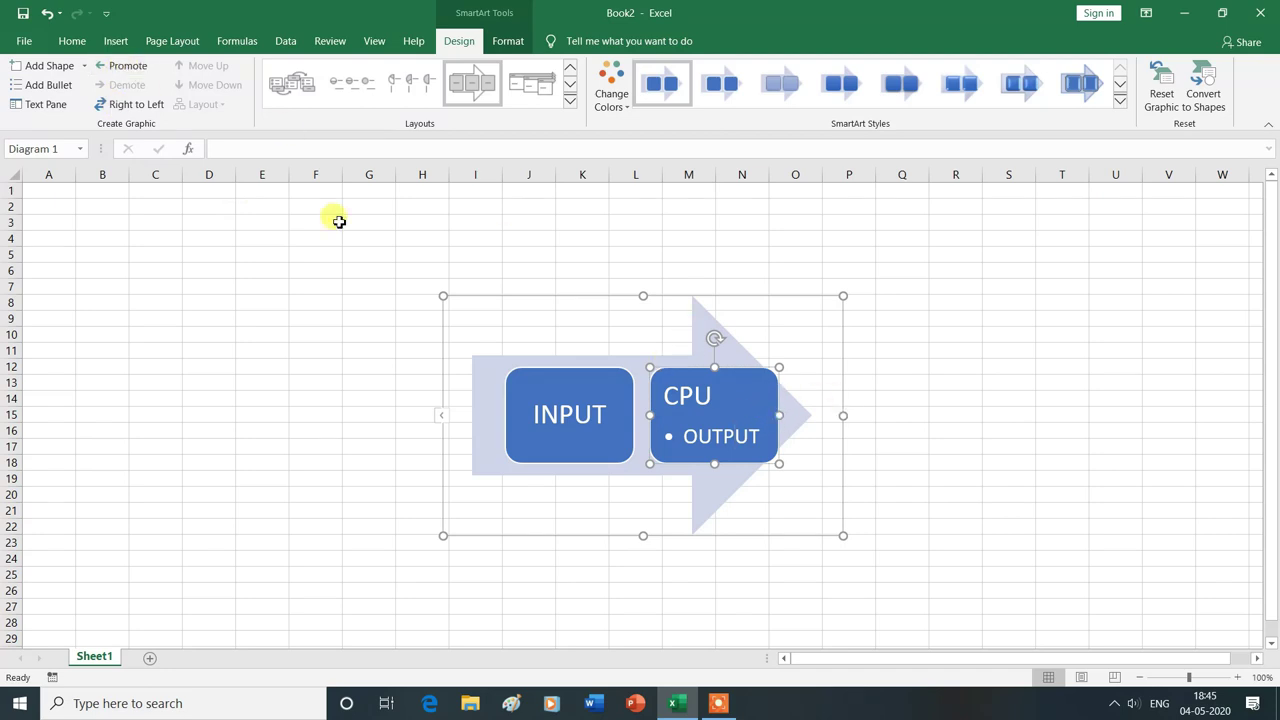
{"action": "left_click", "coordinate": [128, 67]}
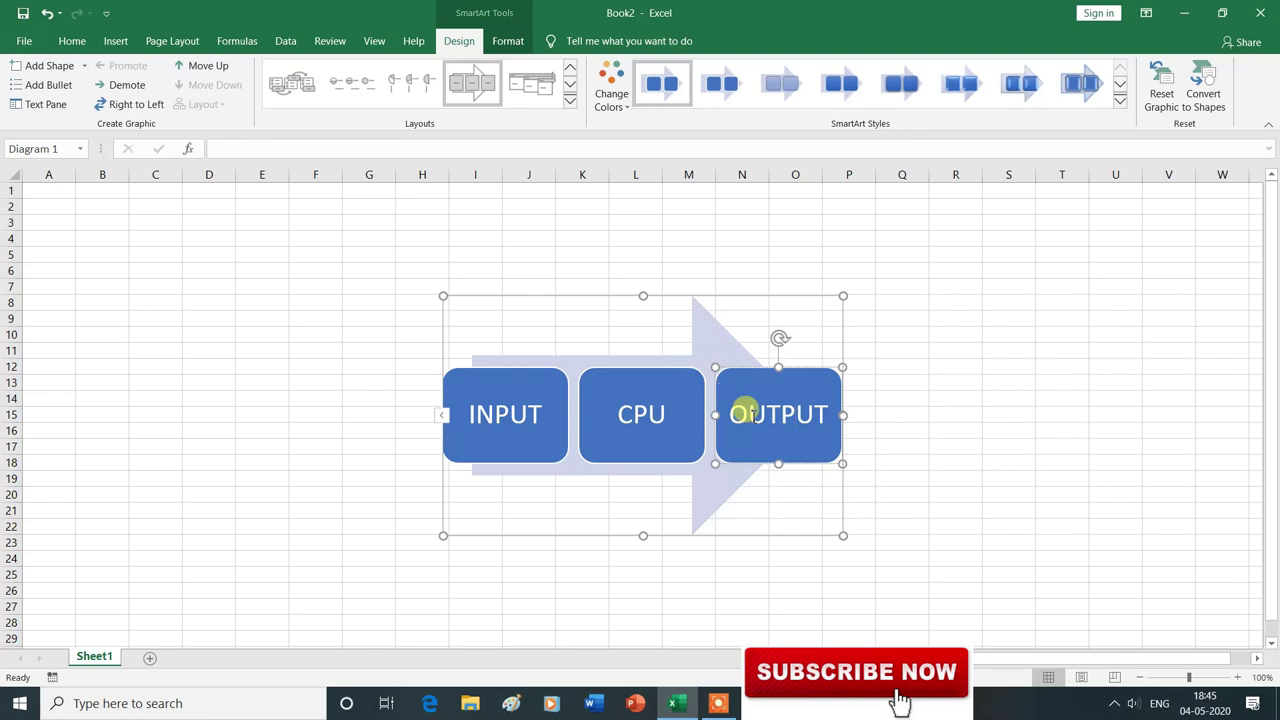
{"action": "left_click", "coordinate": [128, 106]}
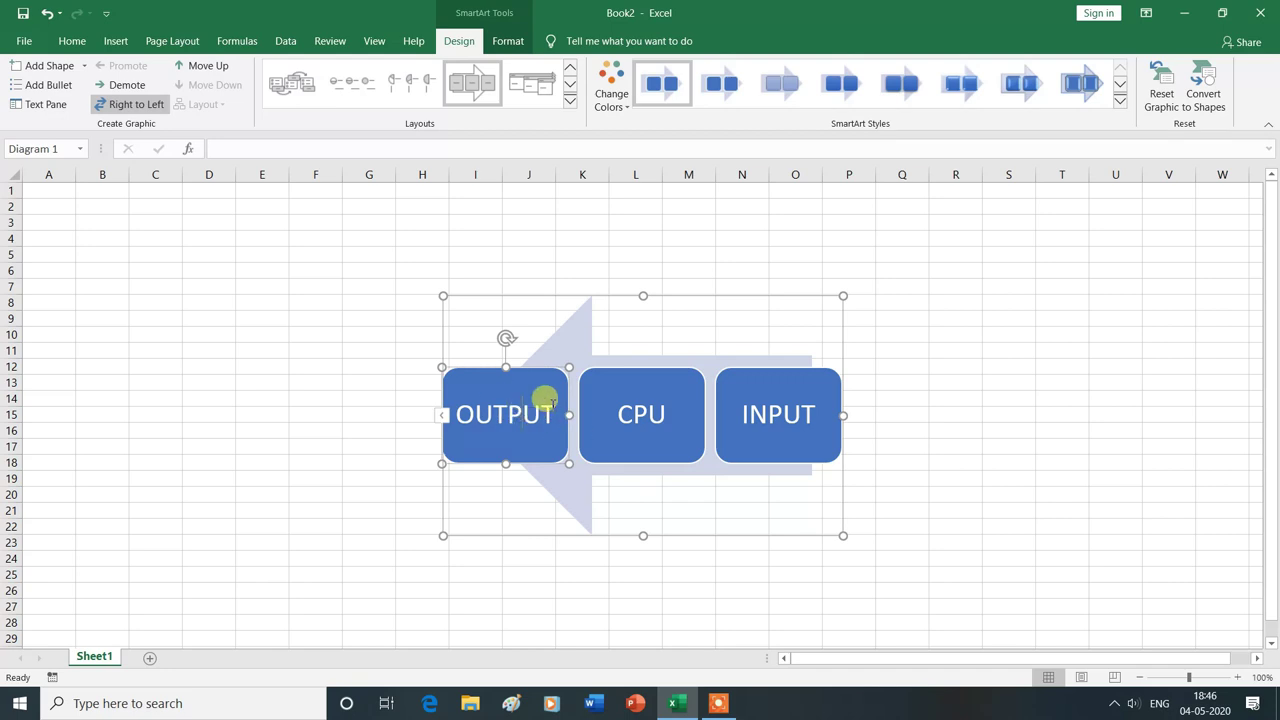
{"action": "left_click", "coordinate": [136, 105]}
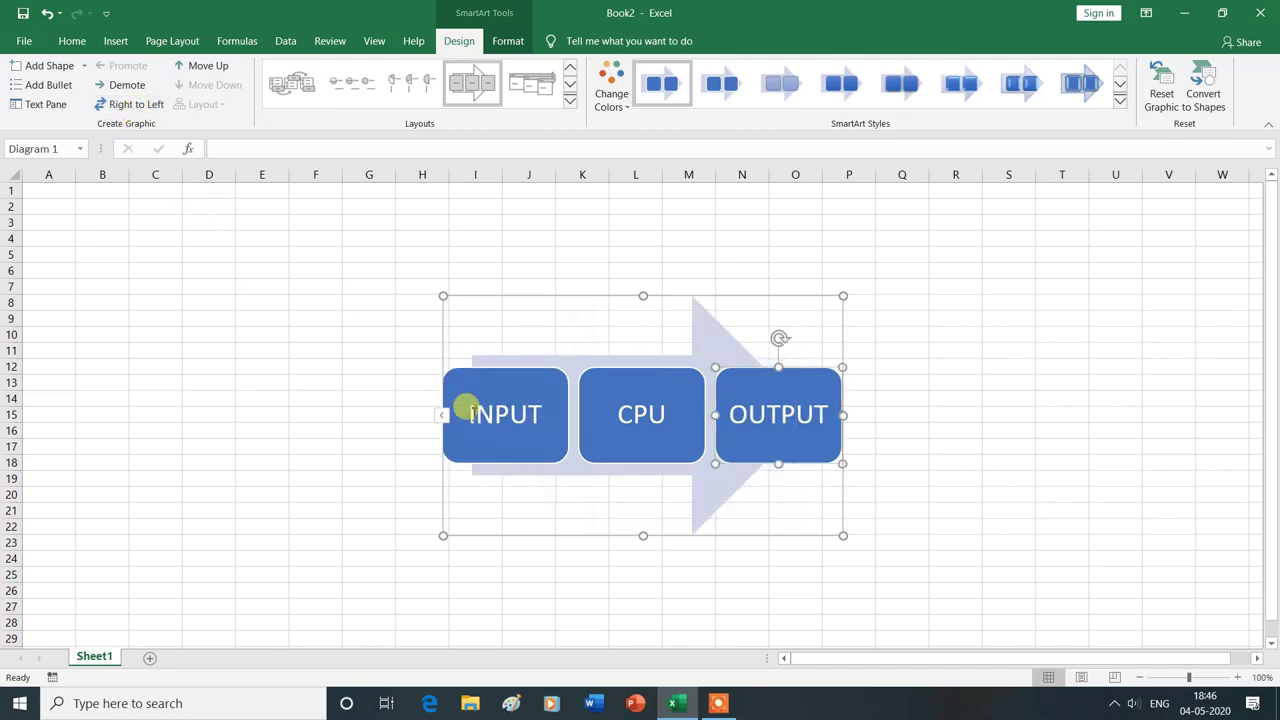
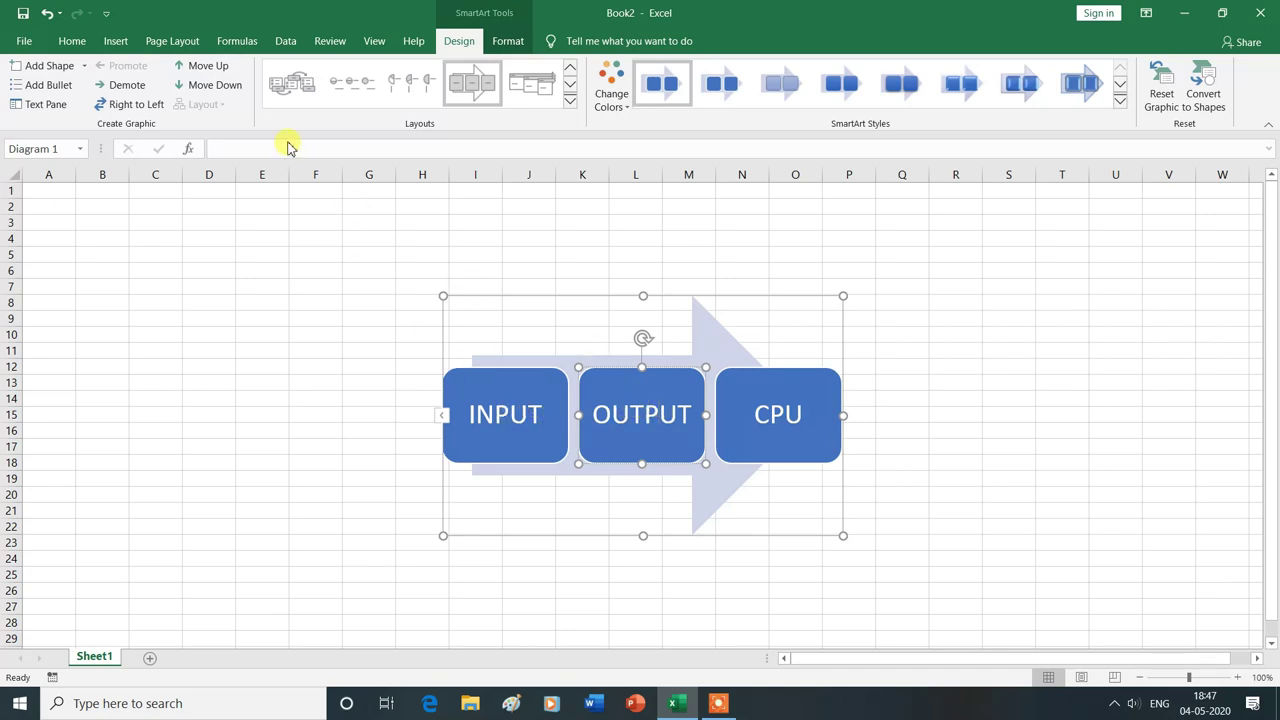
Step: Move OUTPUT after CPU so the diagram reads INPUT, CPU, OUTPUT, then apply the first layout
{"action": "left_click", "coordinate": [206, 65]}
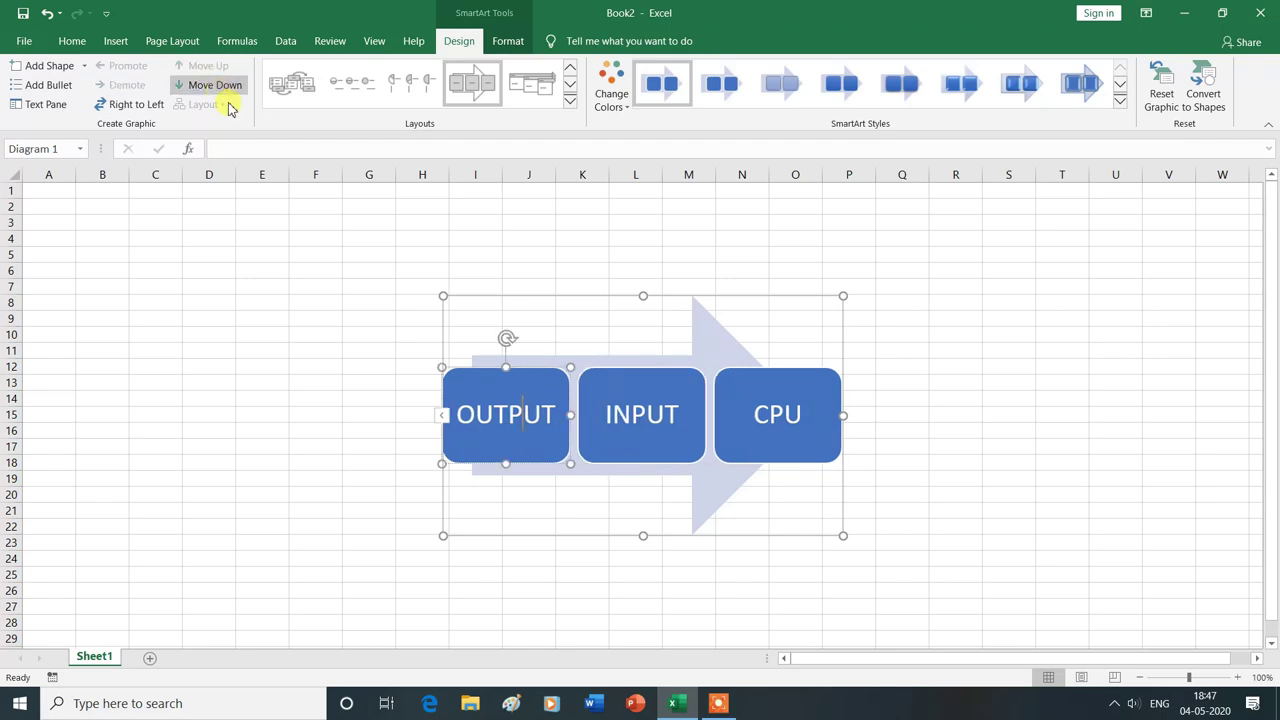
{"action": "left_click", "coordinate": [522, 414]}
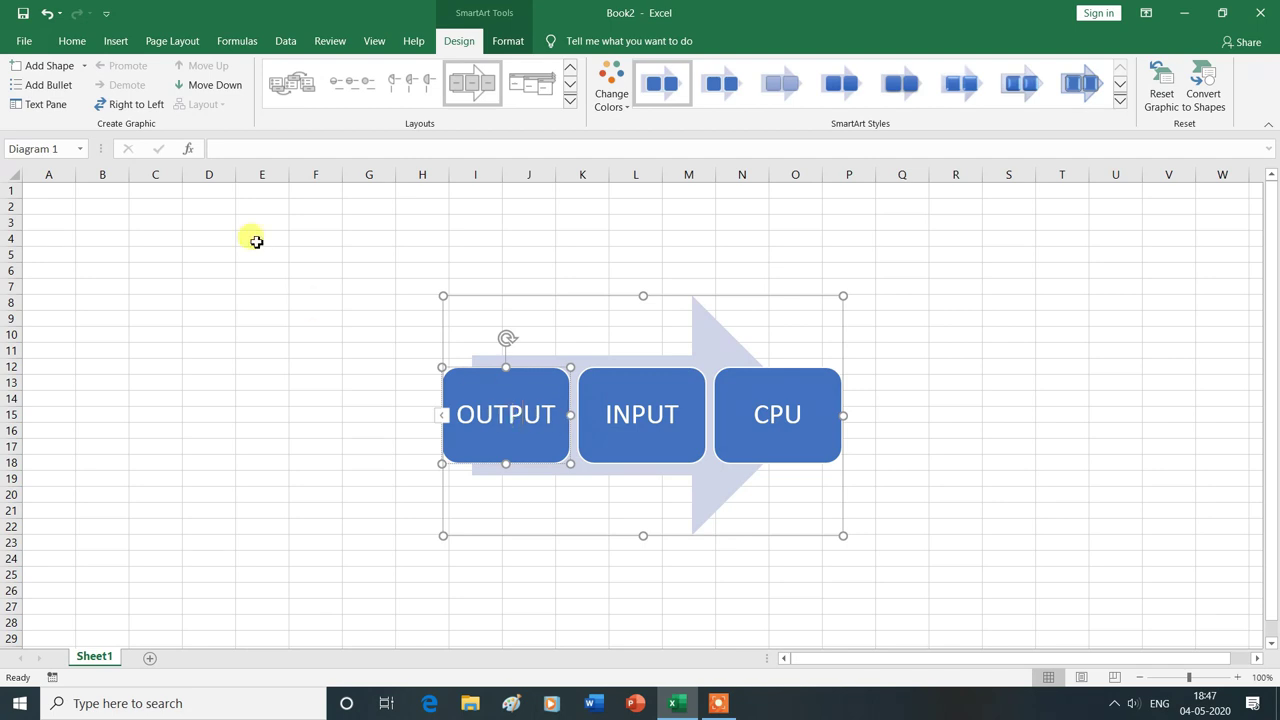
{"action": "left_click", "coordinate": [221, 93]}
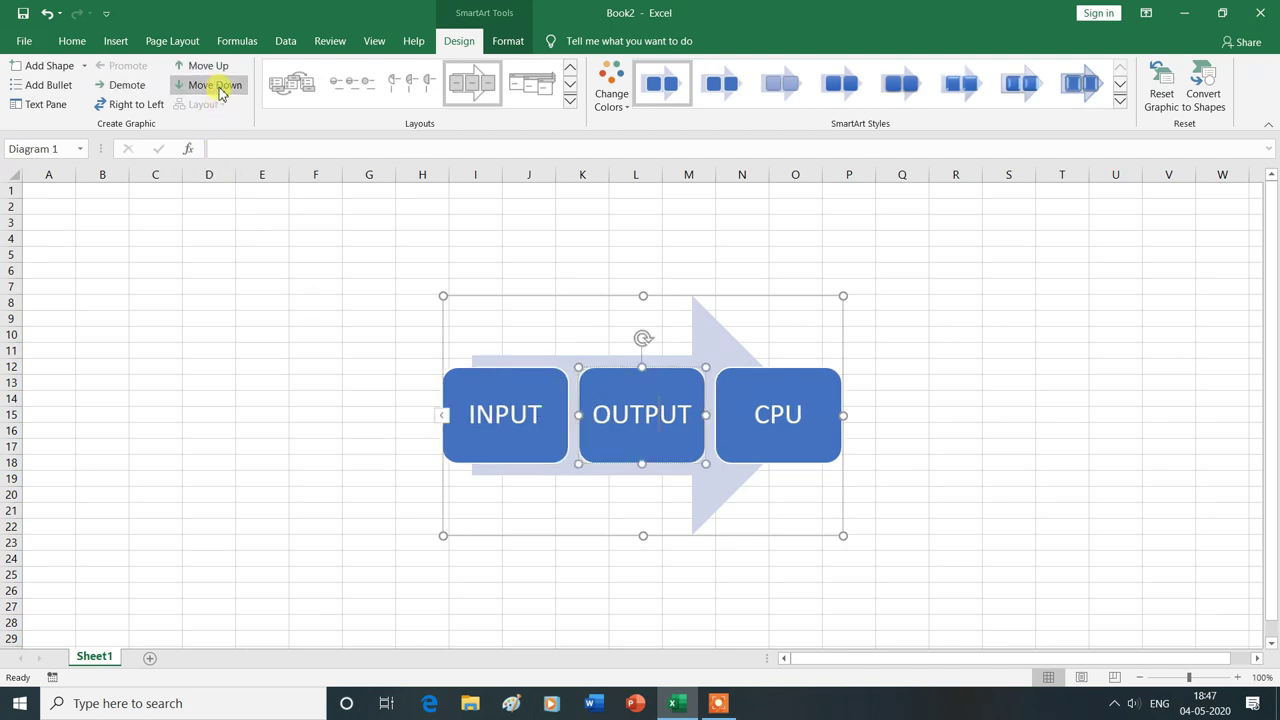
{"action": "left_click", "coordinate": [221, 93]}
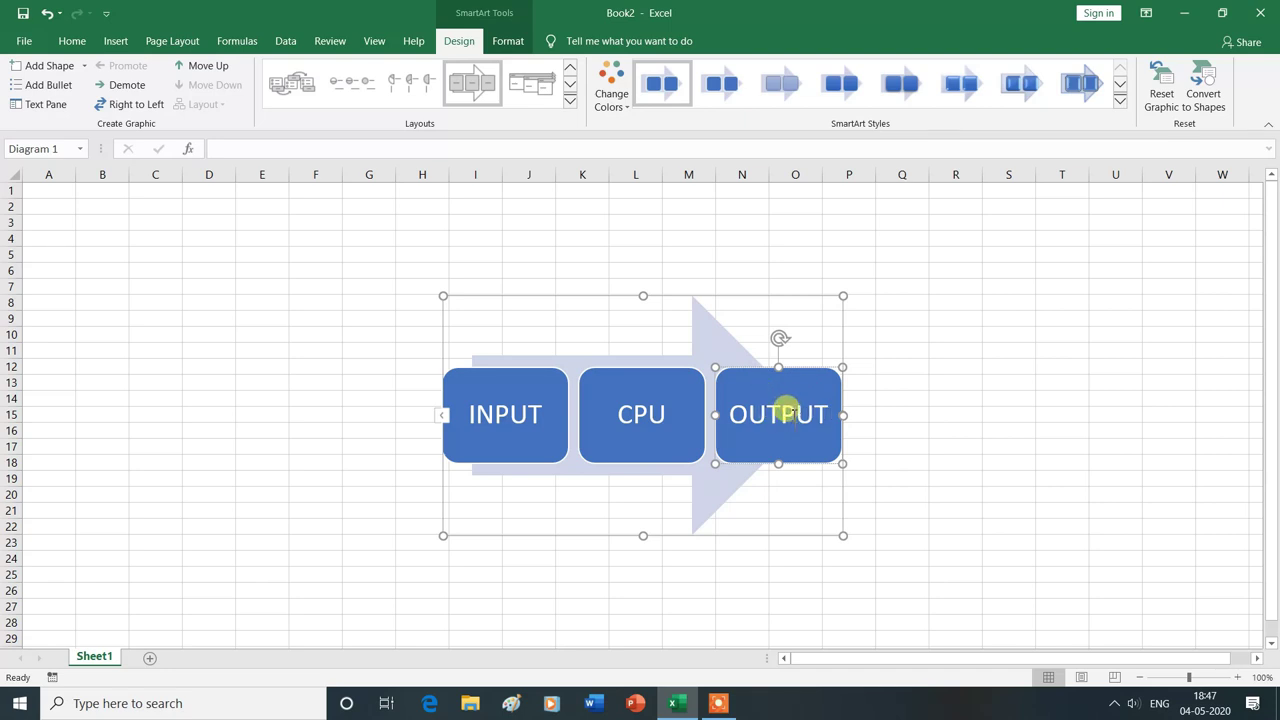
{"action": "left_click", "coordinate": [300, 90]}
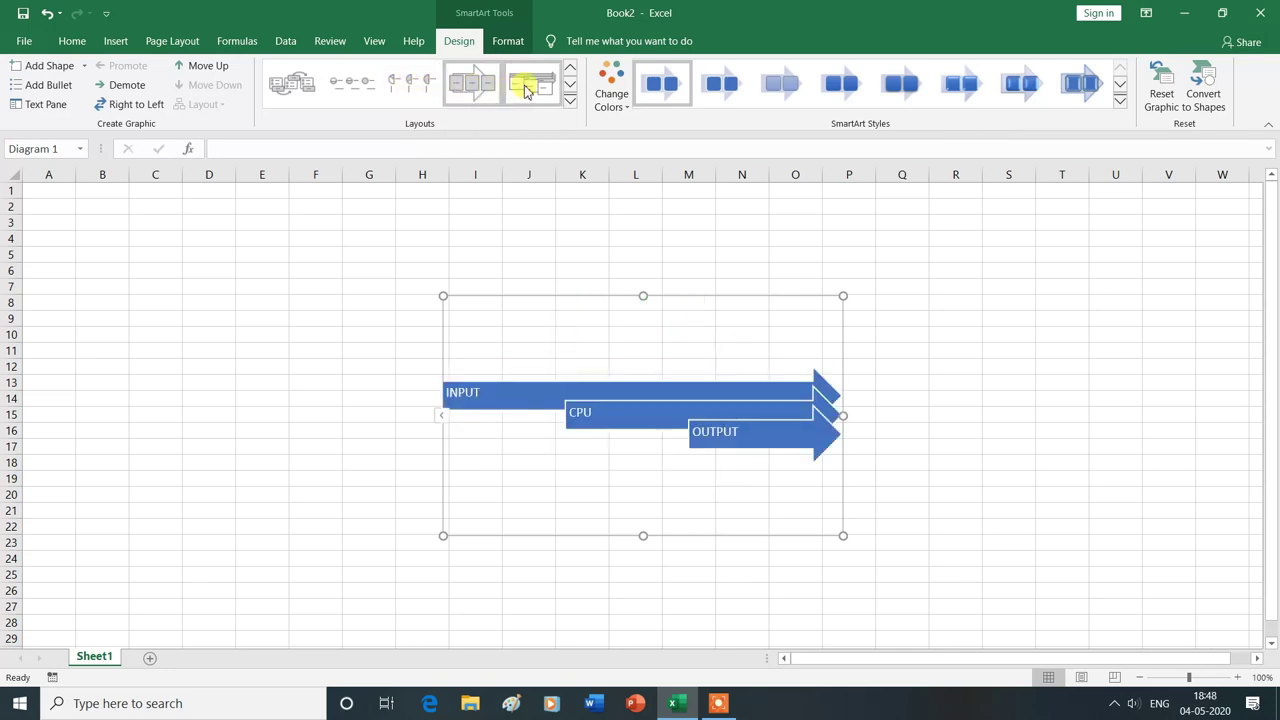
Step: Apply the Basic Process layout from the full SmartArt layouts gallery
{"action": "left_click", "coordinate": [569, 100]}
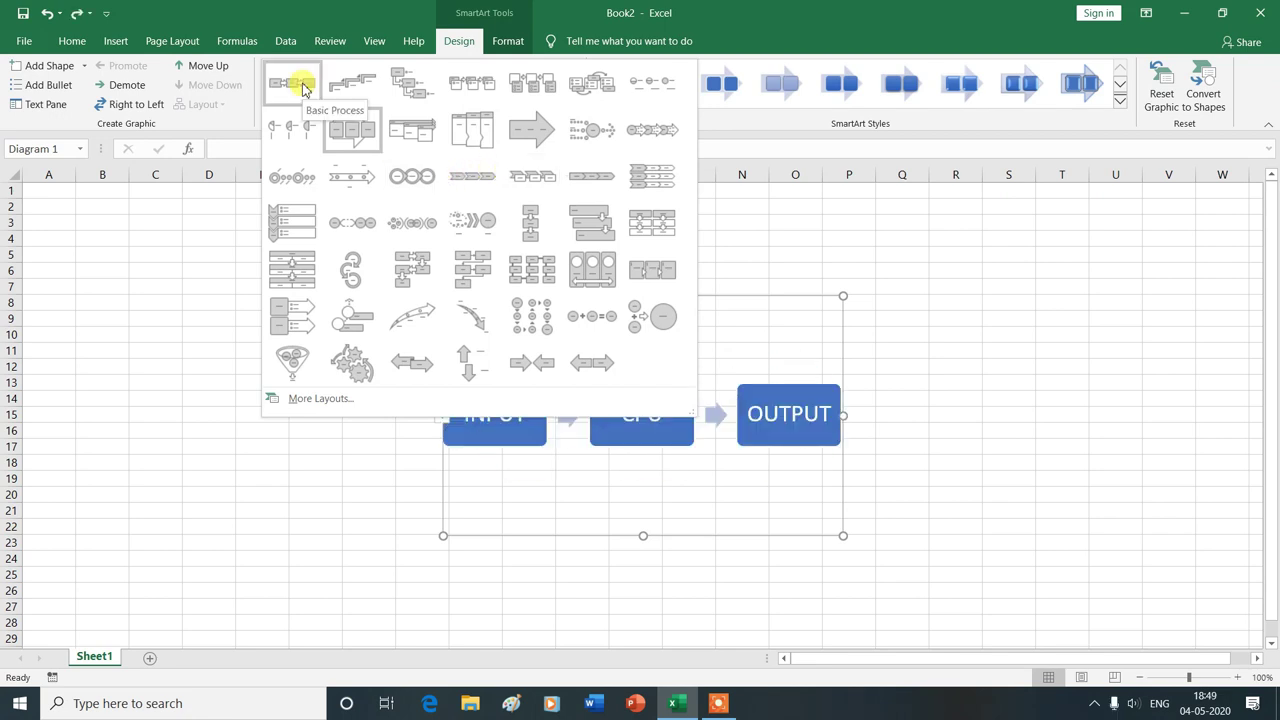
{"action": "left_click", "coordinate": [303, 89]}
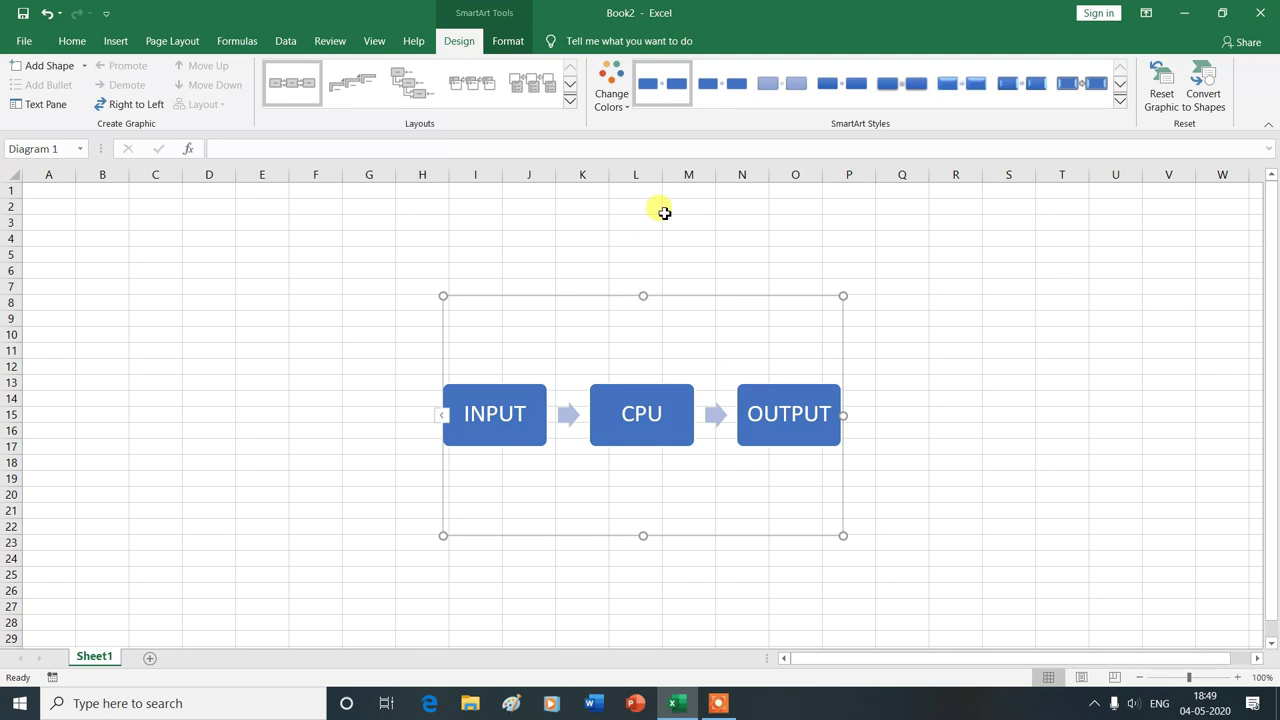
{"action": "left_click", "coordinate": [626, 110]}
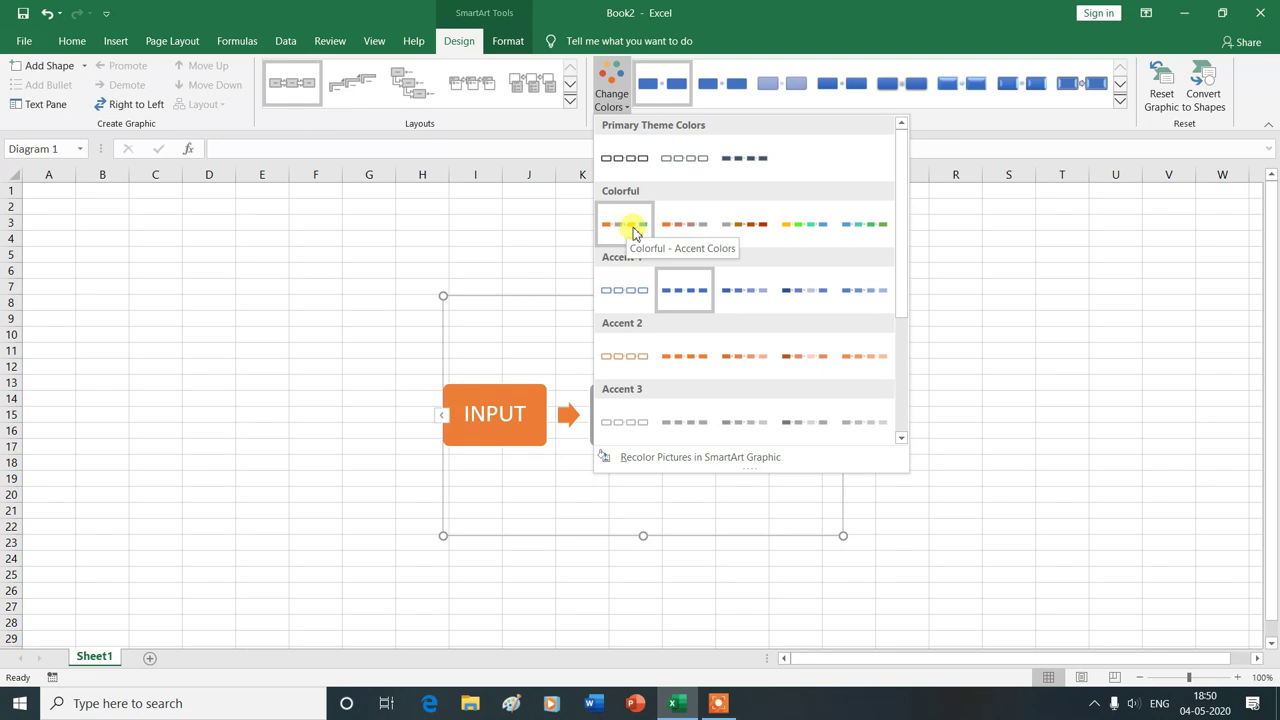
Step: Try the Colorful Range Accent 4 to 5 colours and the Subtle Effect style, then reset the graphic
{"action": "left_click", "coordinate": [802, 231]}
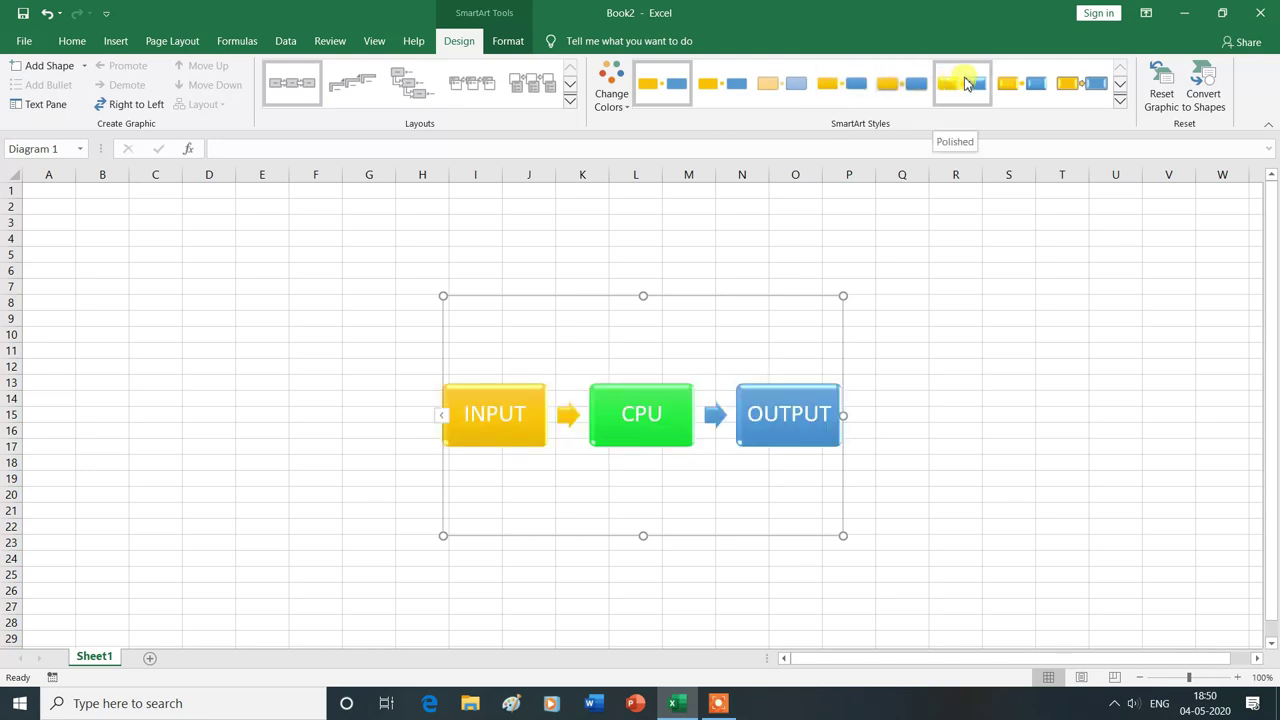
{"action": "left_click", "coordinate": [1120, 101]}
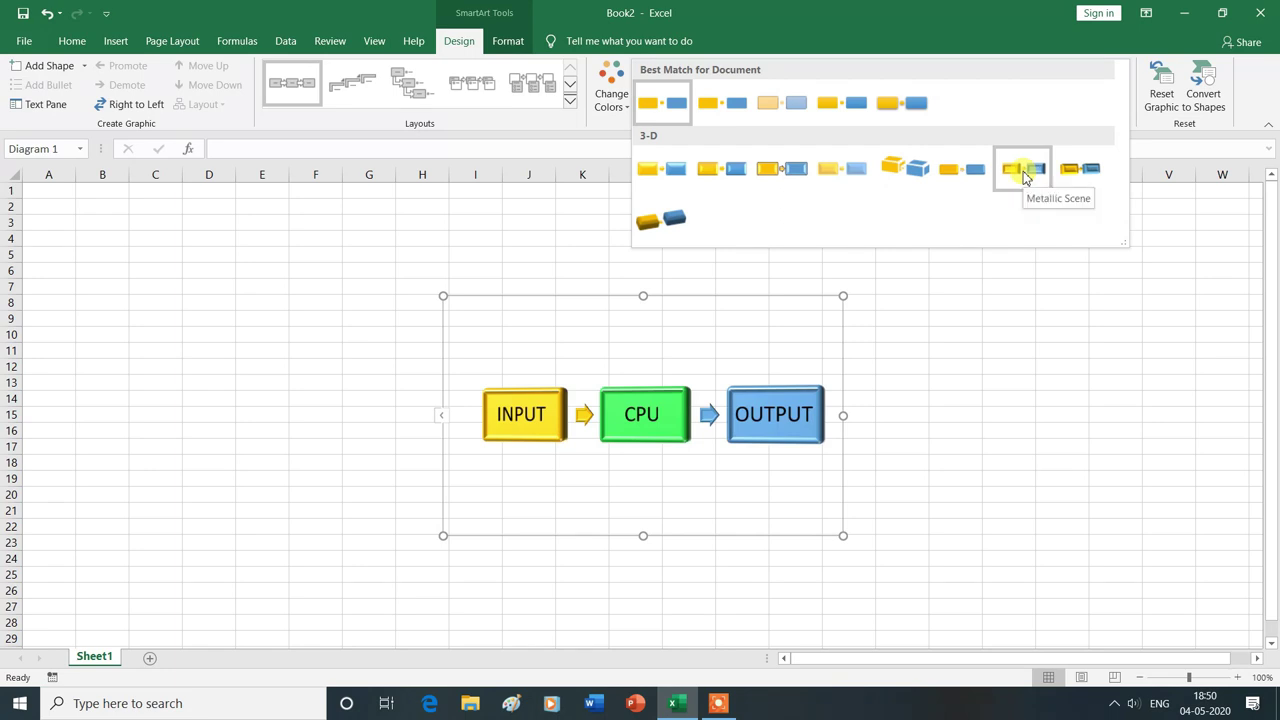
{"action": "left_click", "coordinate": [772, 105]}
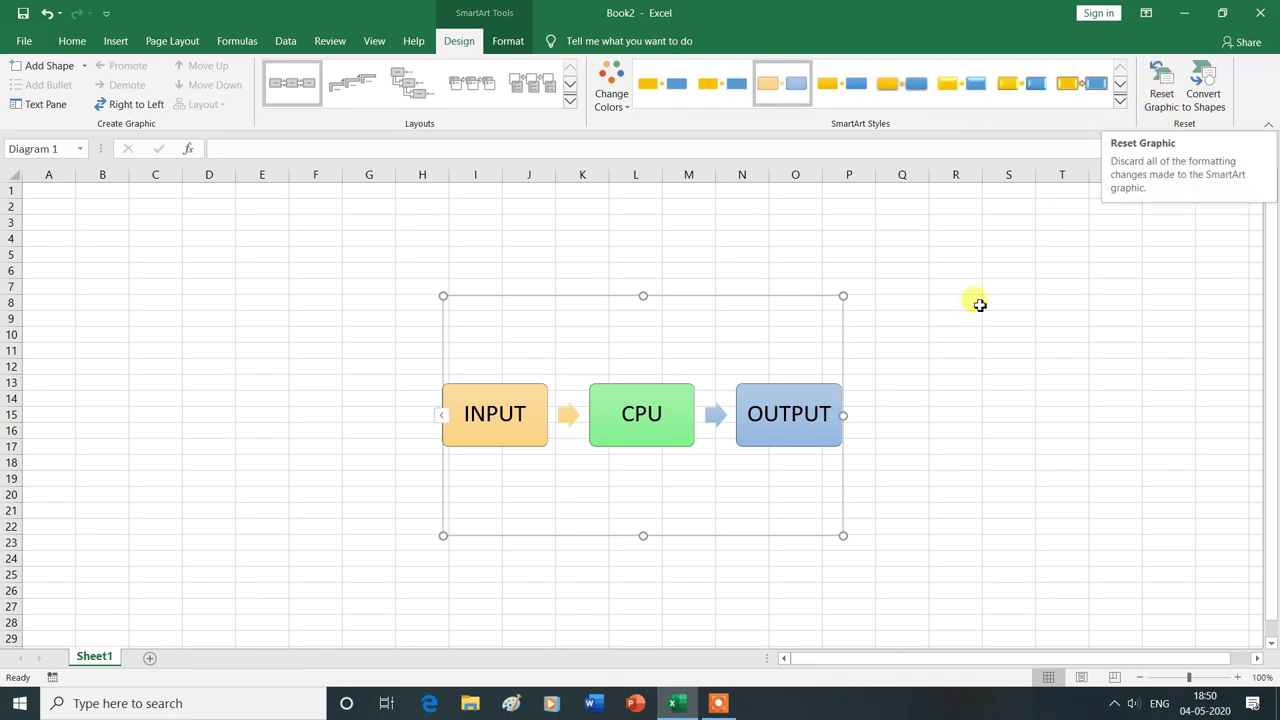
{"action": "left_click", "coordinate": [1163, 94]}
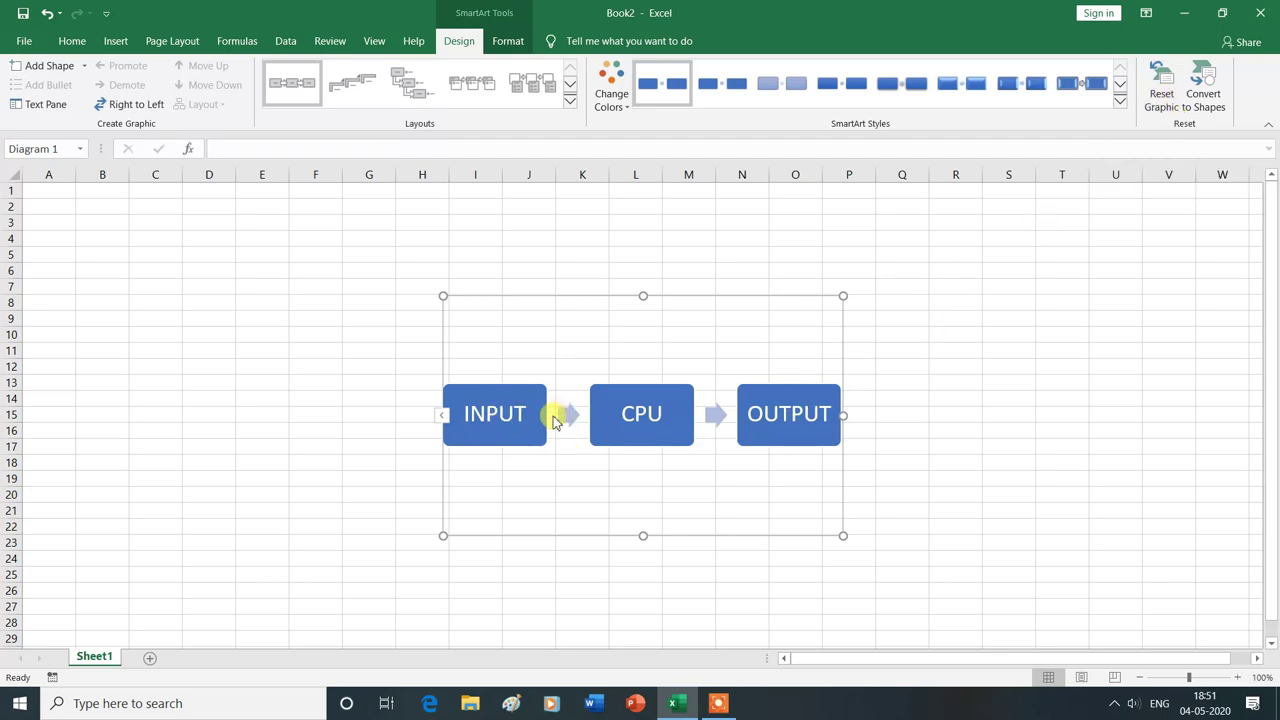
Step: Apply the Colorful Accent Colors scheme (INPUT orange, CPU grey, OUTPUT yellow) and add a blank sheet
{"action": "left_click", "coordinate": [626, 112]}
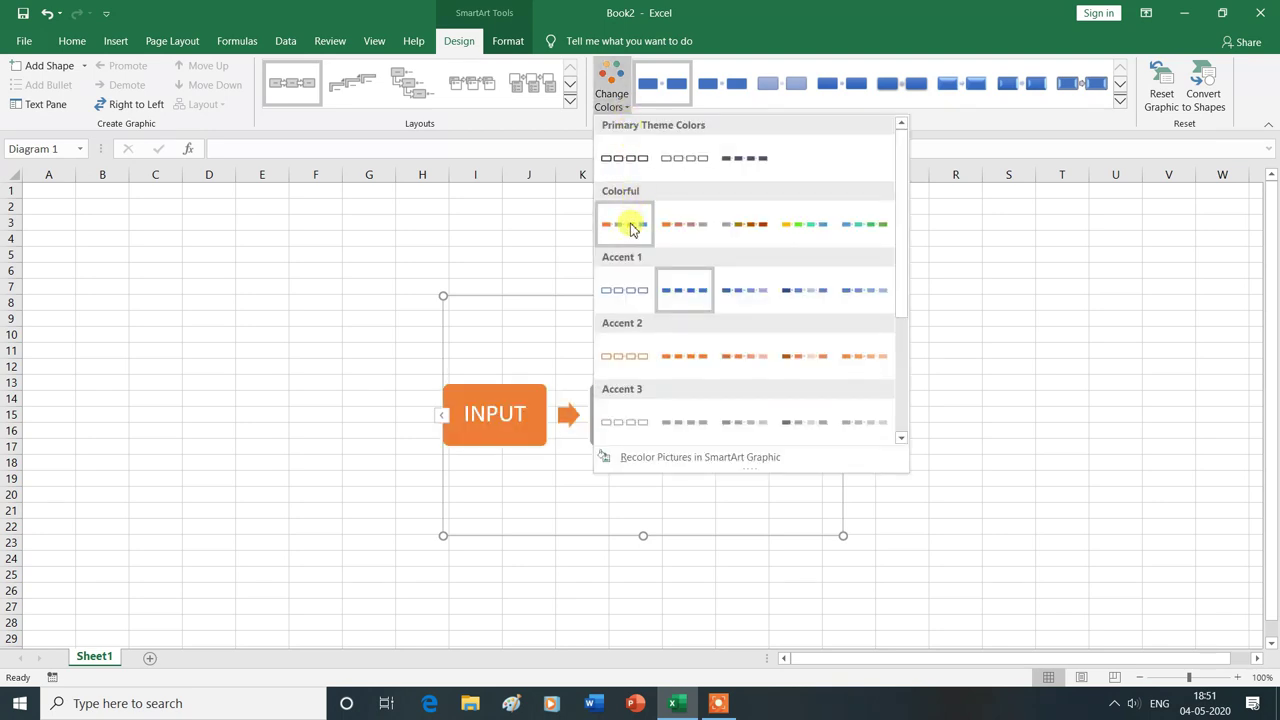
{"action": "left_click", "coordinate": [630, 226]}
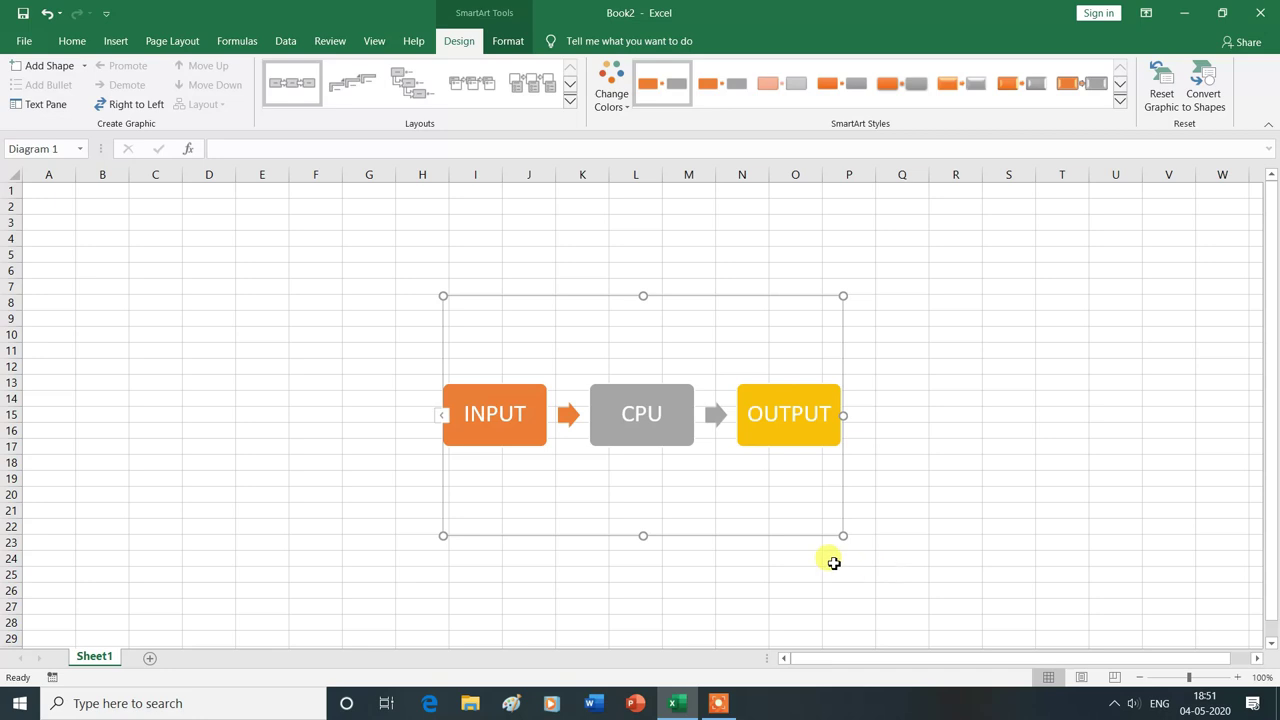
{"action": "left_click", "coordinate": [148, 666]}
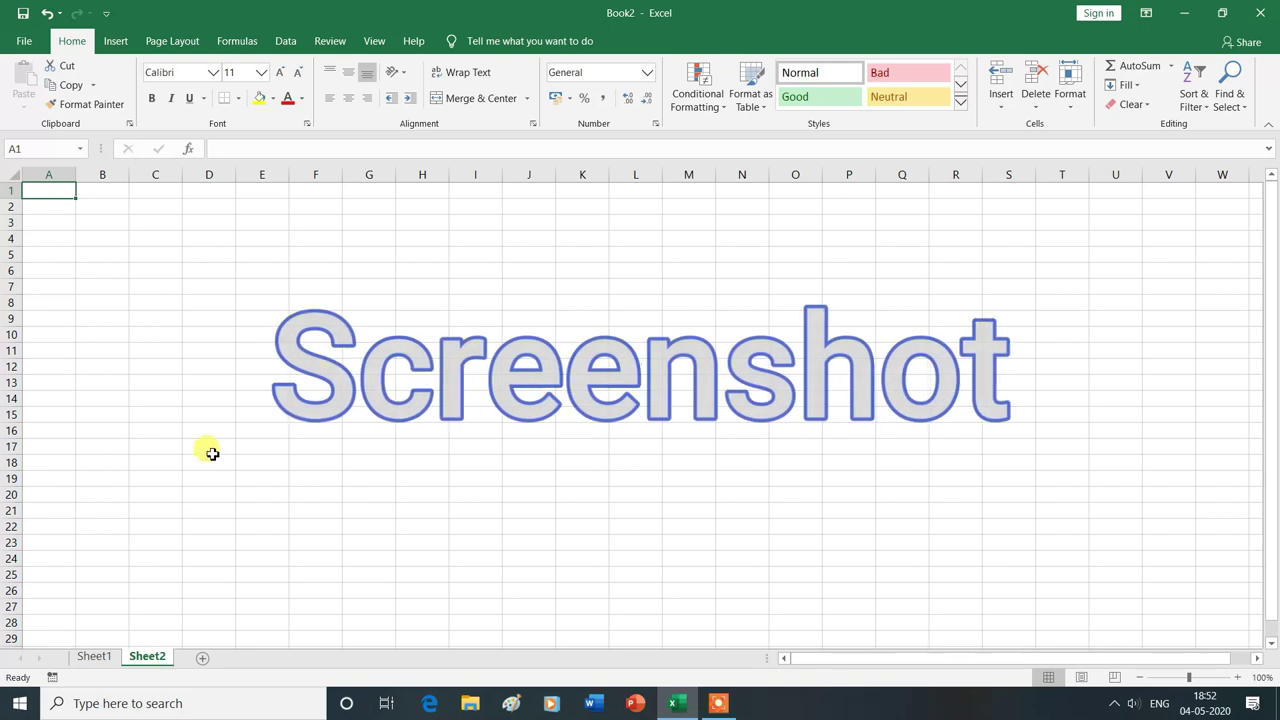
Step: Insert a screen clipping of the desktop's left sea rock, about 4.91 cm by 5.63 cm
{"action": "left_click", "coordinate": [115, 41]}
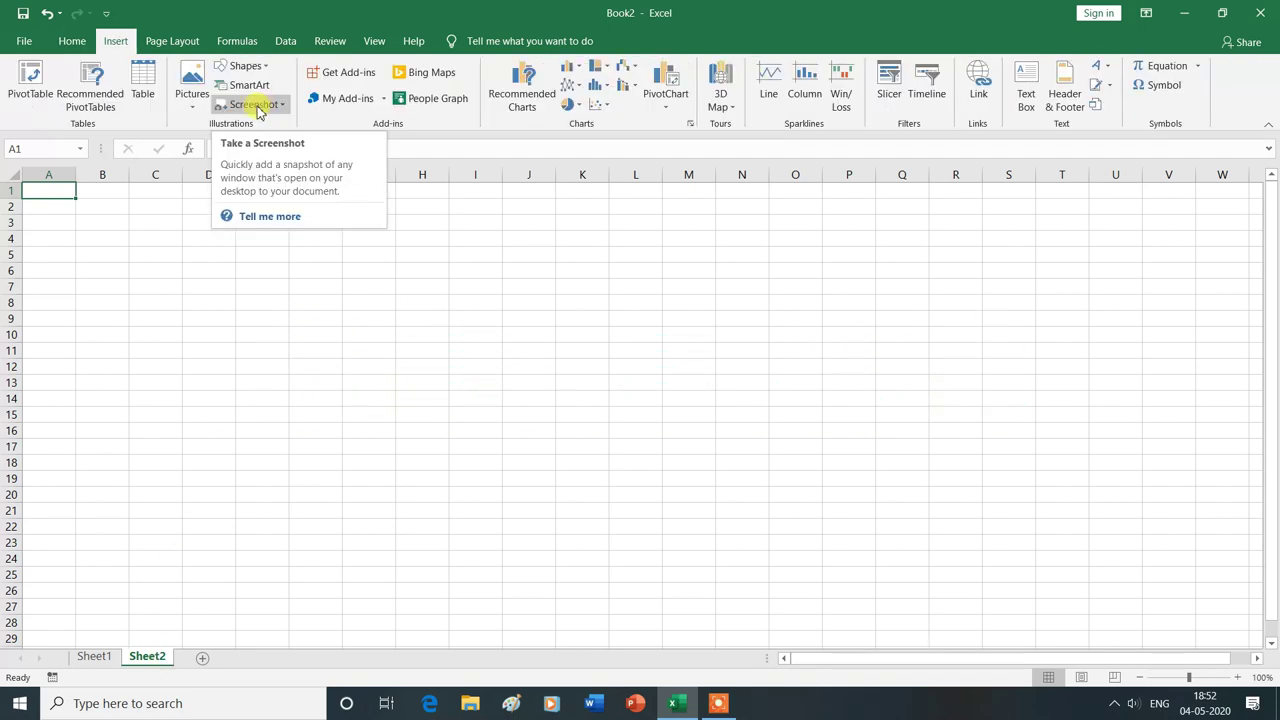
{"action": "left_click", "coordinate": [283, 106]}
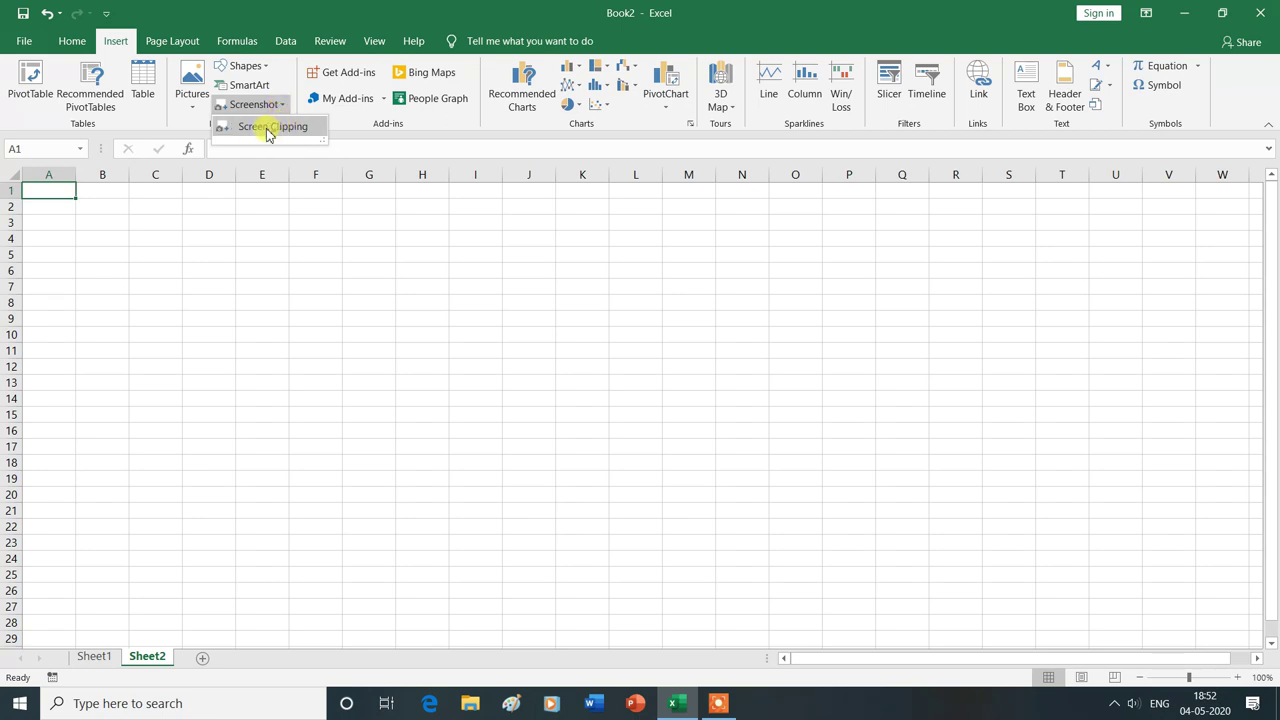
{"action": "left_click", "coordinate": [286, 131]}
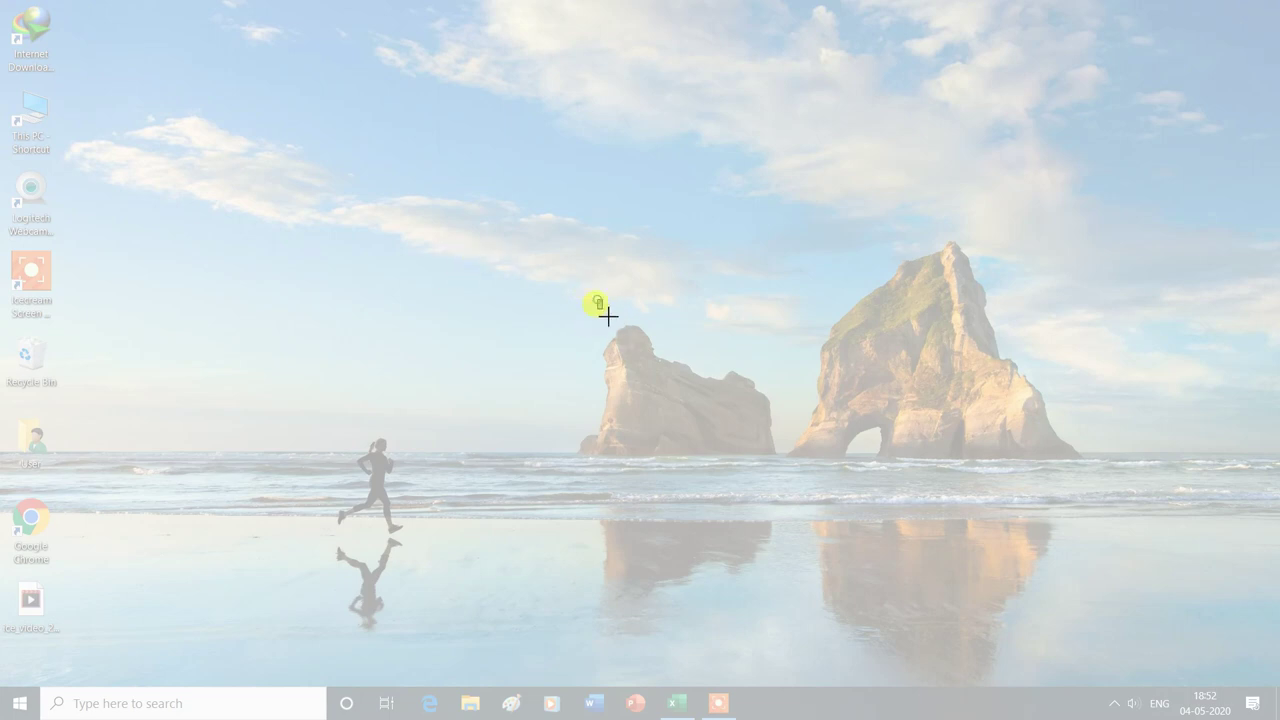
{"action": "left_click_drag", "start_coordinate": [599, 300], "coordinate": [780, 472]}
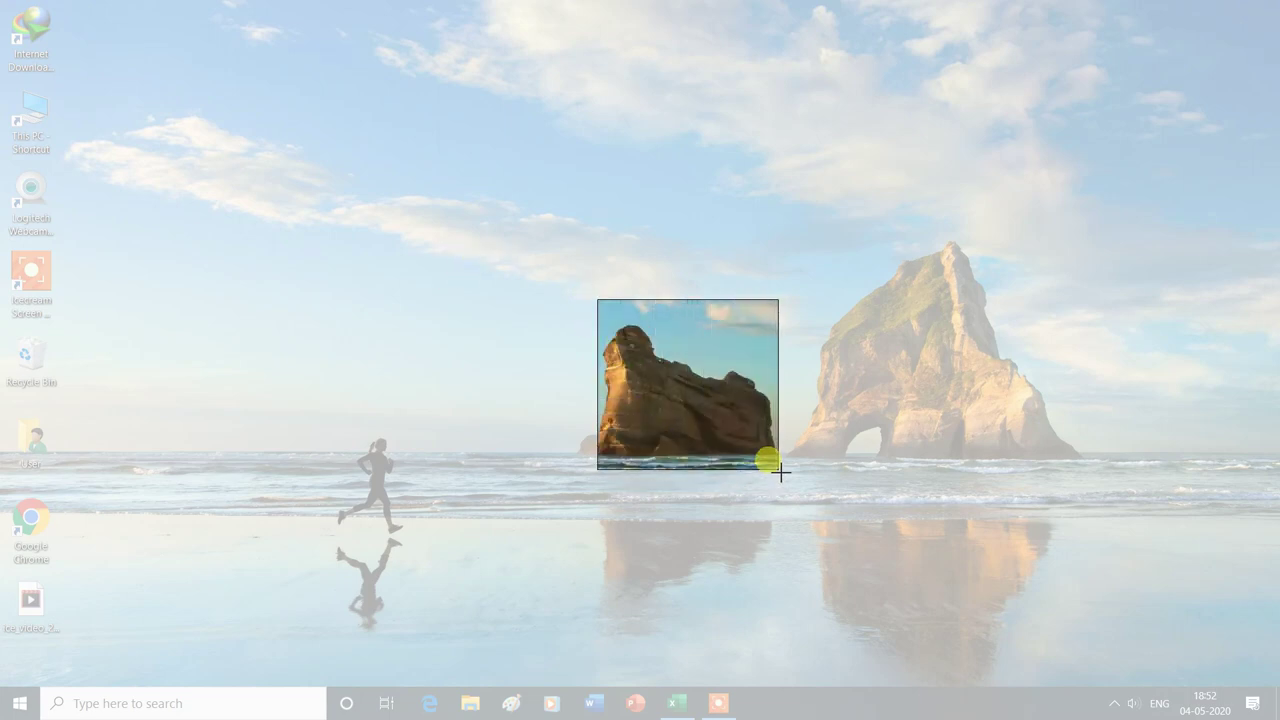
{"action": "left_click_drag", "start_coordinate": [780, 472], "coordinate": [776, 456]}
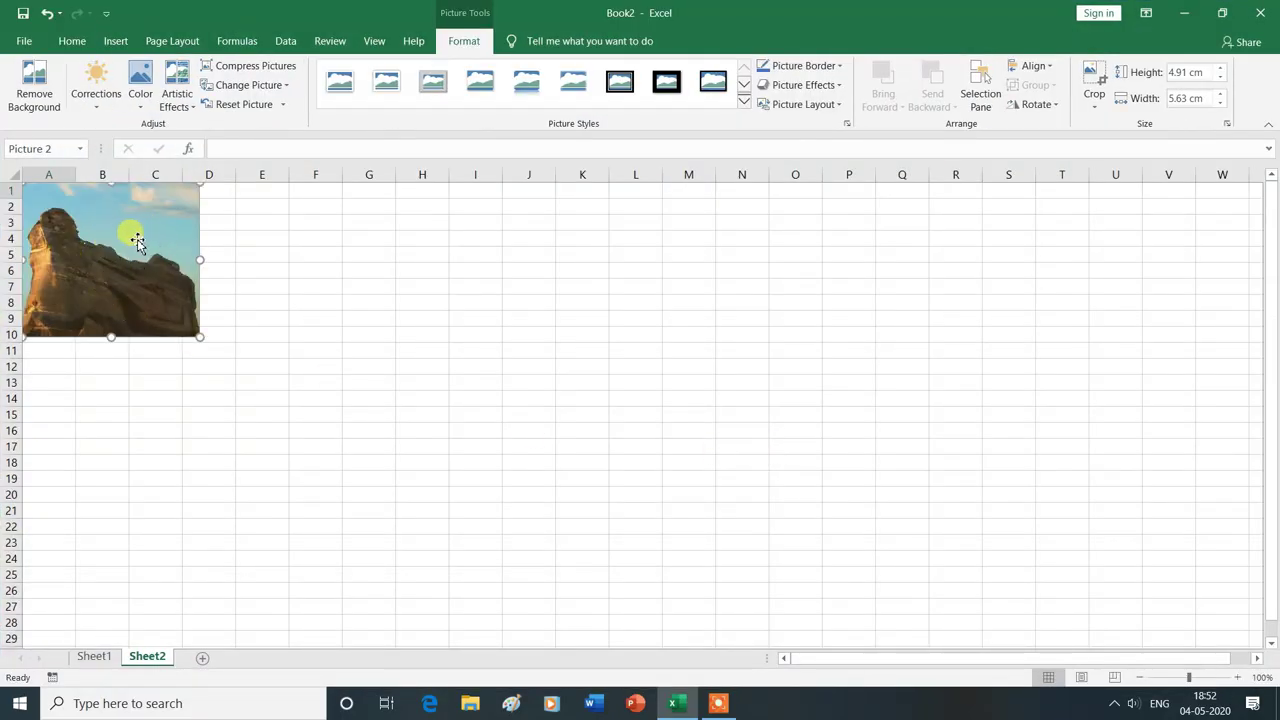
Step: Move the rock picture to around H7:L17 and stretch it to span rows 4–22 and columns F–N
{"action": "left_click_drag", "start_coordinate": [137, 240], "coordinate": [551, 318]}
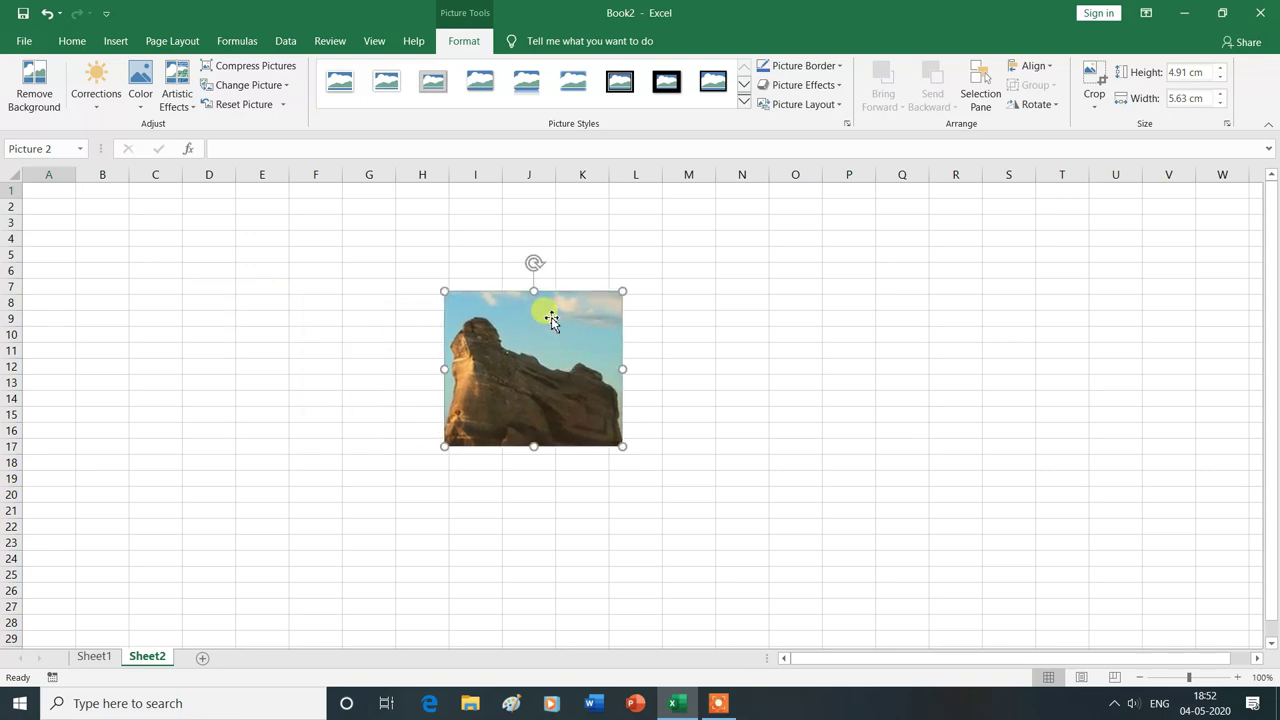
{"action": "left_click_drag", "start_coordinate": [534, 291], "coordinate": [534, 231]}
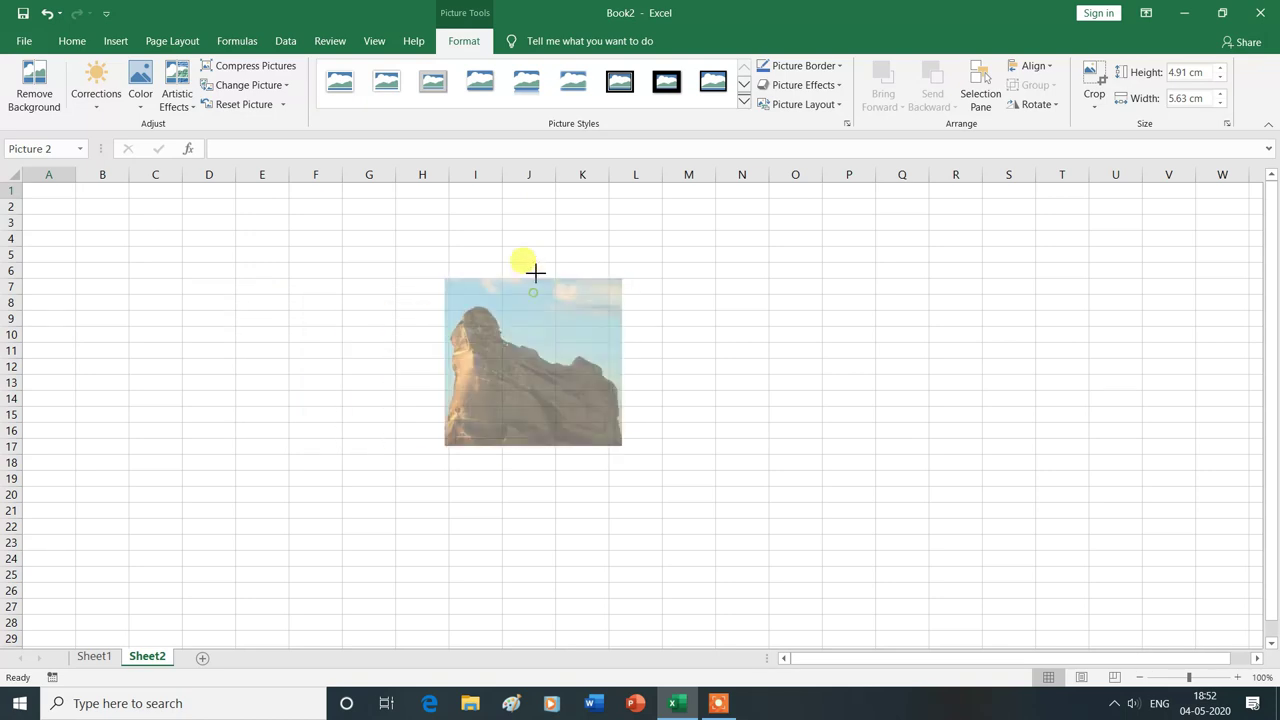
{"action": "left_click_drag", "start_coordinate": [622, 339], "coordinate": [759, 339]}
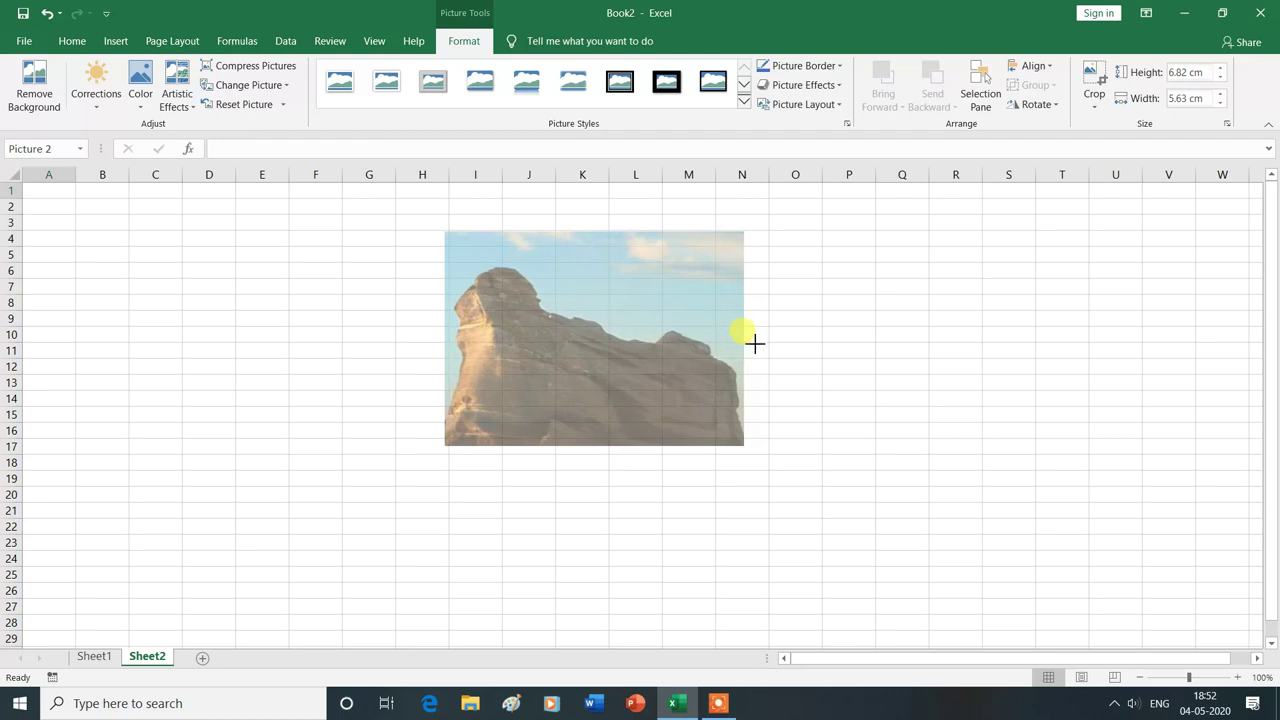
{"action": "left_click_drag", "start_coordinate": [601, 446], "coordinate": [601, 532]}
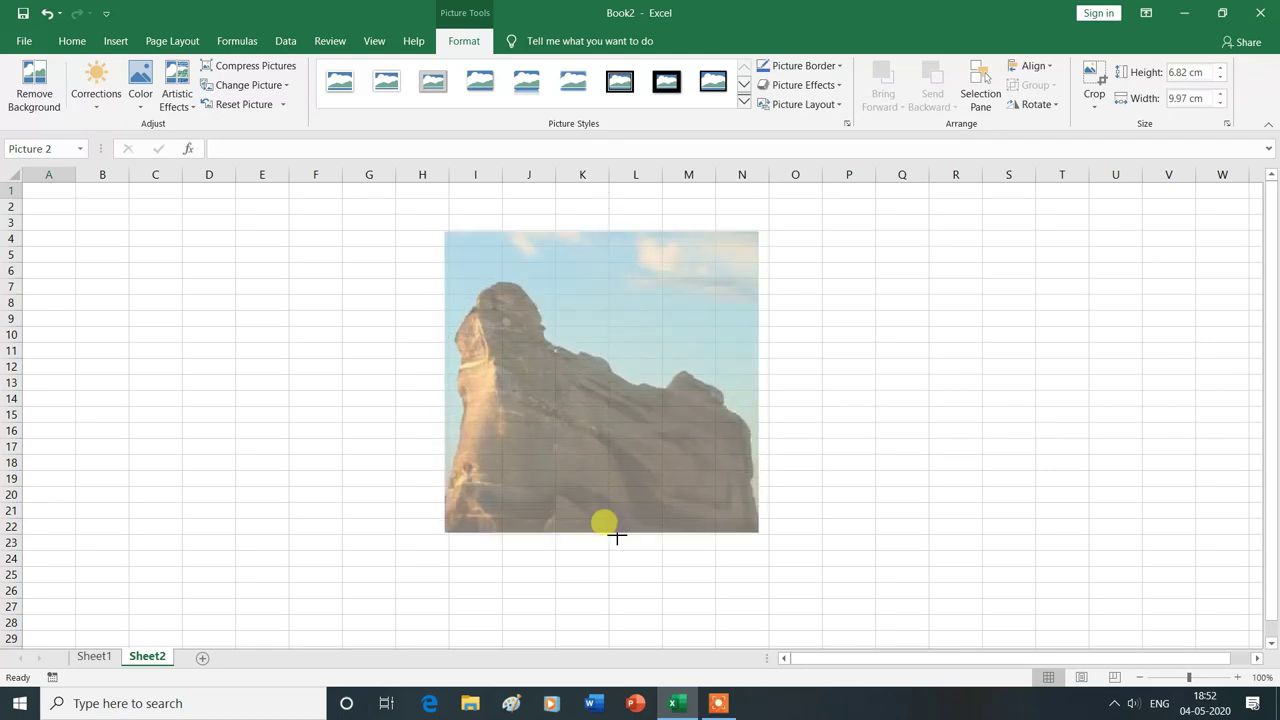
{"action": "left_click_drag", "start_coordinate": [447, 383], "coordinate": [322, 390]}
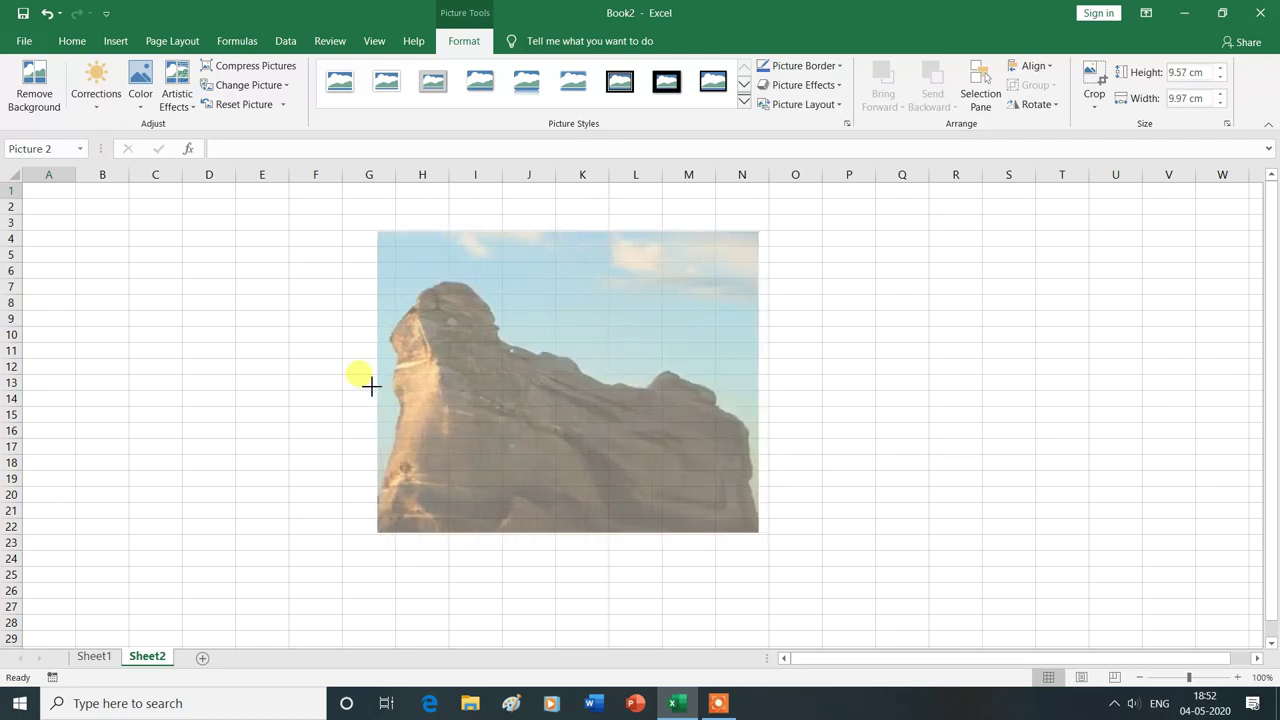